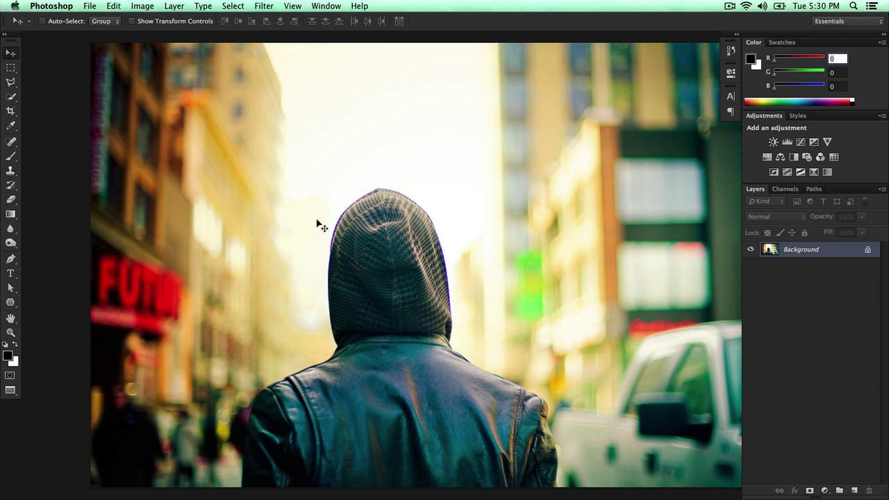
# Step: Bring up the Open dialog and enter the Wallpapers HD folder
pyautogui.click(90, 6)
pyautogui.click(96, 28)
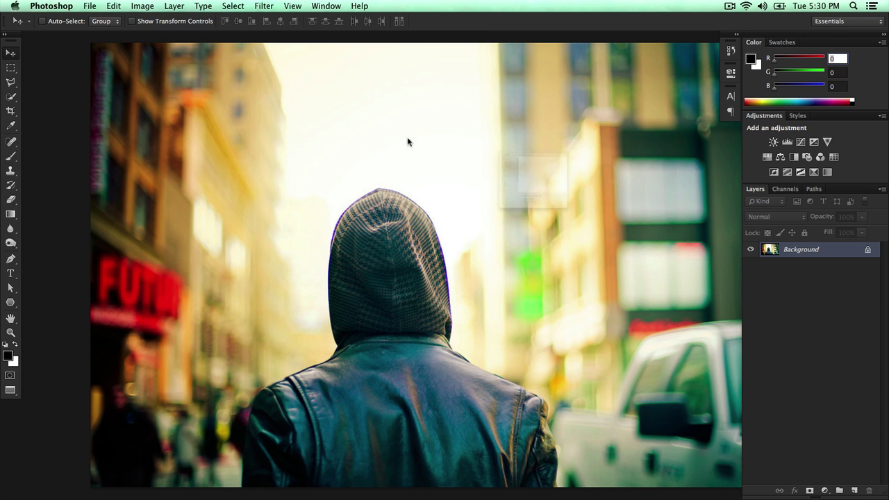
pyautogui.moveTo(478, 27); pyautogui.dragTo(393, 122)
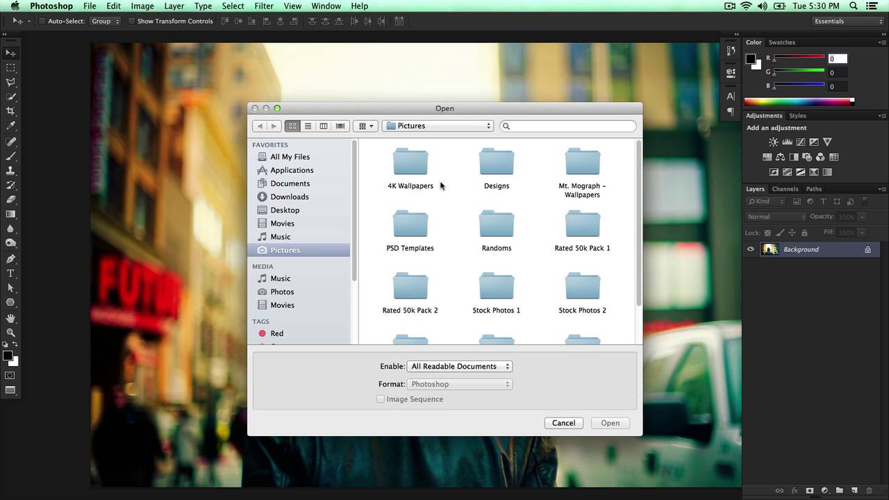
pyautogui.scroll(-3, 452, 192)
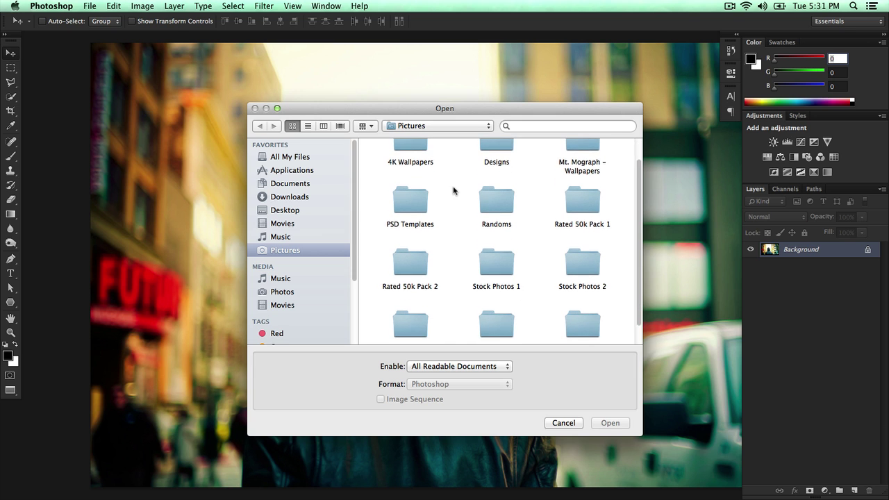
pyautogui.scroll(3, 459, 198)
pyautogui.scroll(-3, 469, 209)
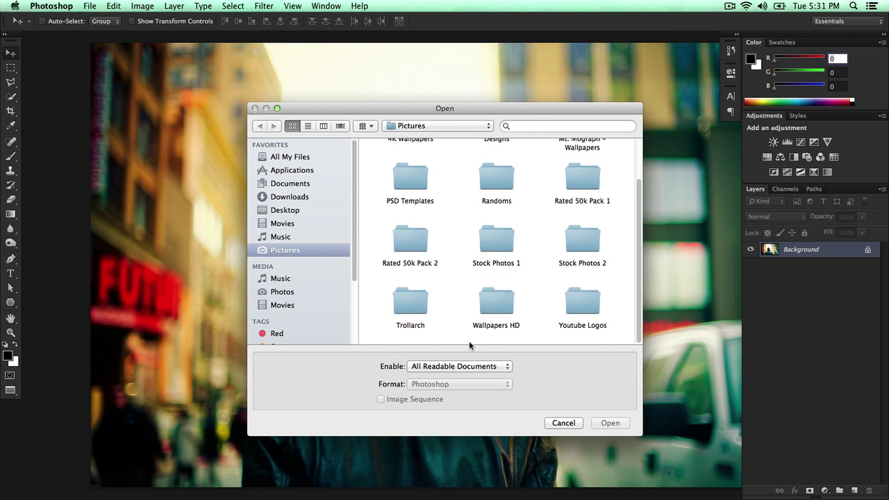
pyautogui.doubleClick(512, 310)
# Step: Scroll down the folder and select Los Angeles HD.jpg
pyautogui.scroll(-5, 523, 282)
pyautogui.scroll(-10, 525, 278)
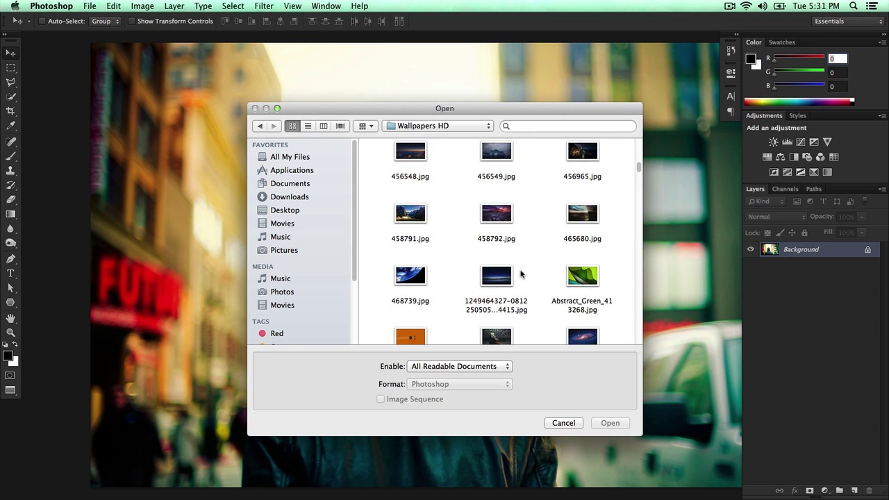
pyautogui.scroll(-5, 522, 274)
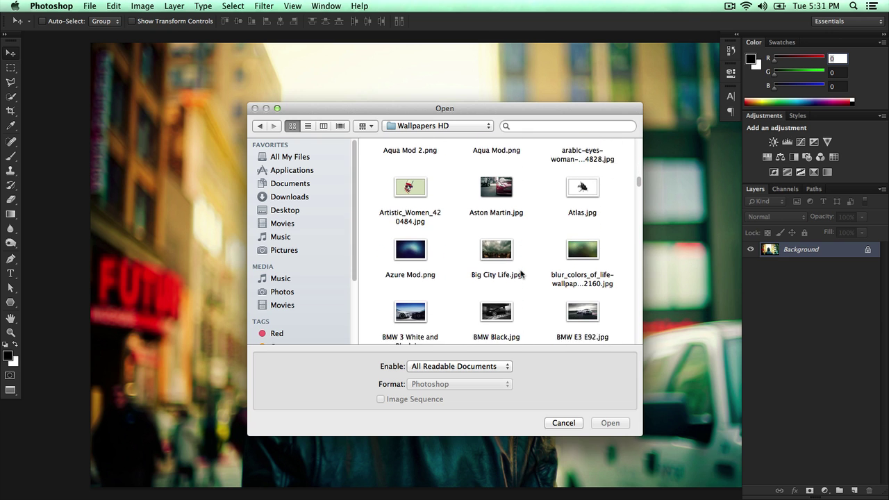
pyautogui.scroll(-7, 522, 275)
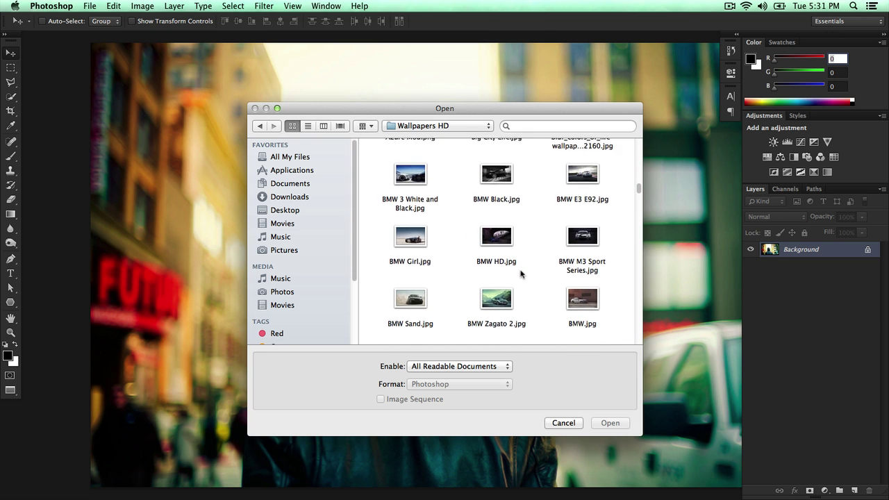
pyautogui.scroll(-7, 523, 274)
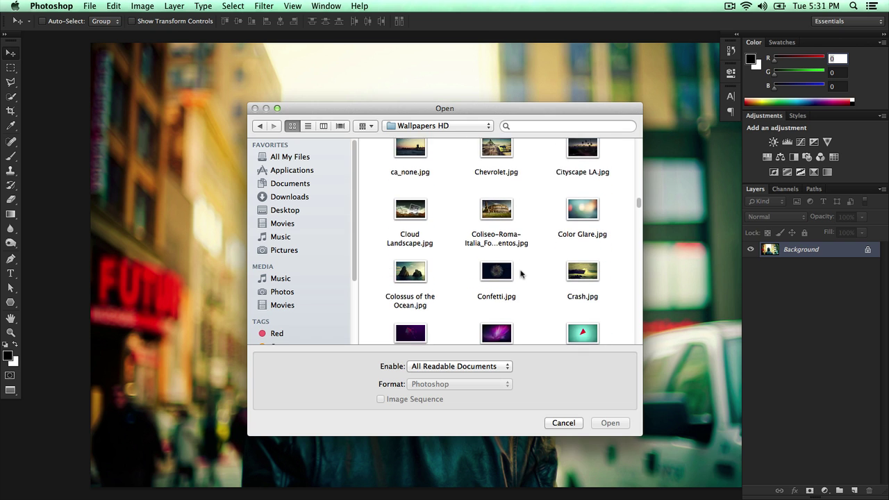
pyautogui.scroll(-7, 522, 275)
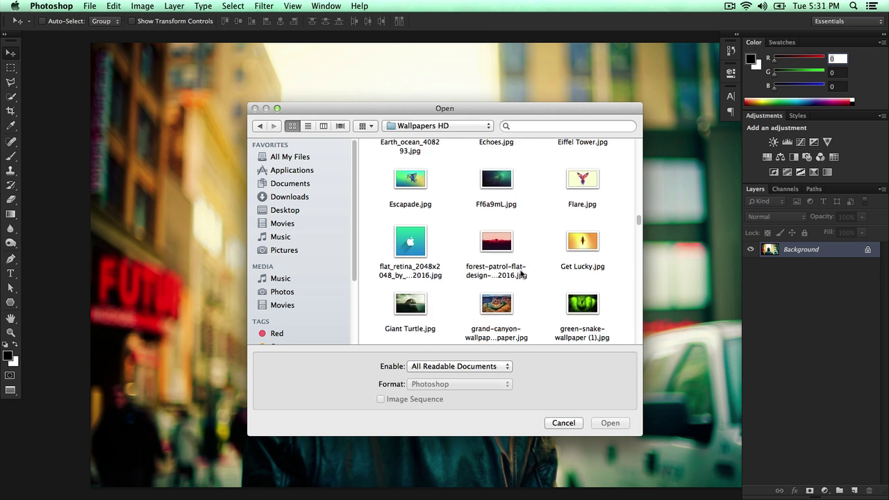
pyautogui.scroll(-5, 521, 275)
pyautogui.scroll(-2, 521, 274)
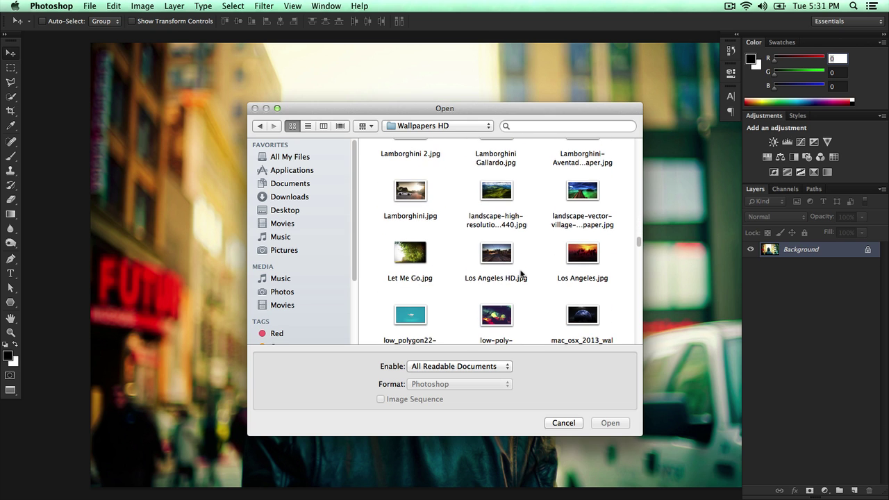
pyautogui.scroll(-1, 521, 274)
pyautogui.click(500, 244)
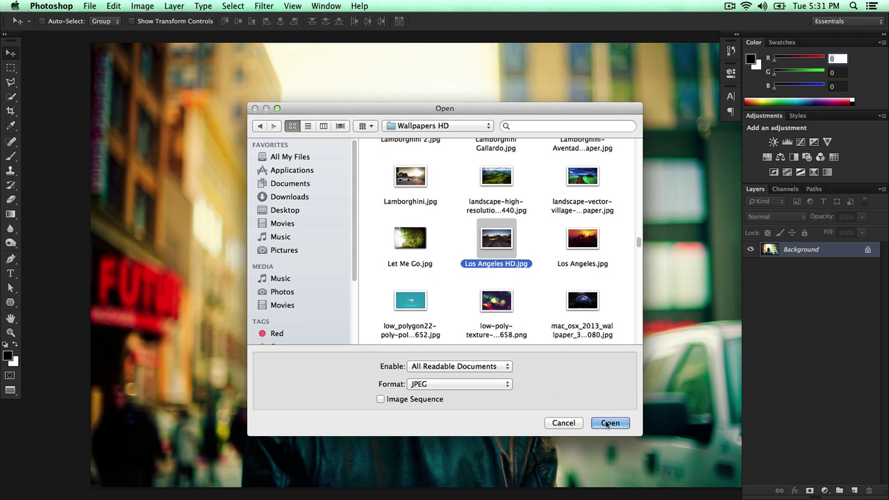
# Step: Open Los Angeles HD.jpg and fit the street photo to the window
pyautogui.press('Return')
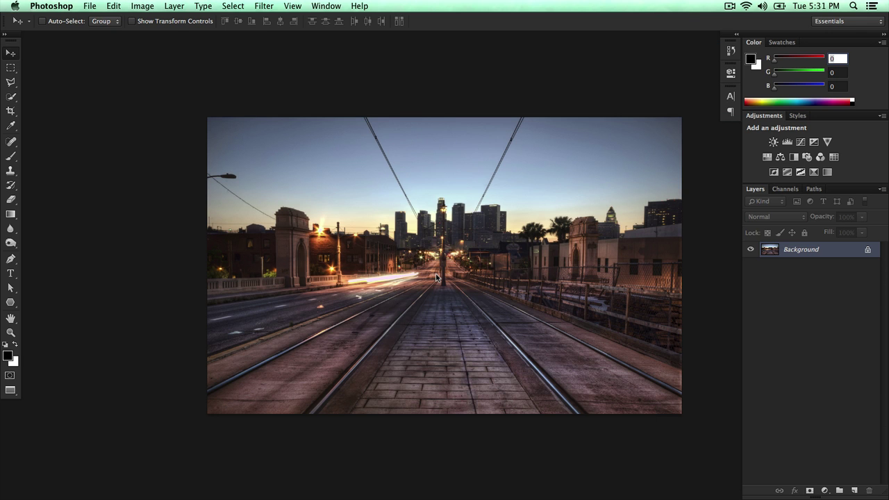
pyautogui.moveTo(437, 277); pyautogui.dragTo(407, 279)
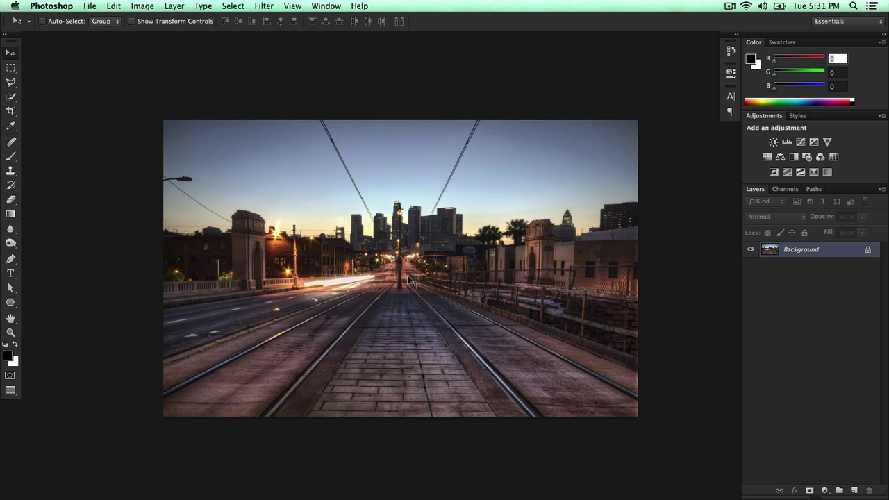
pyautogui.press('XF86AudioRaiseVolume')
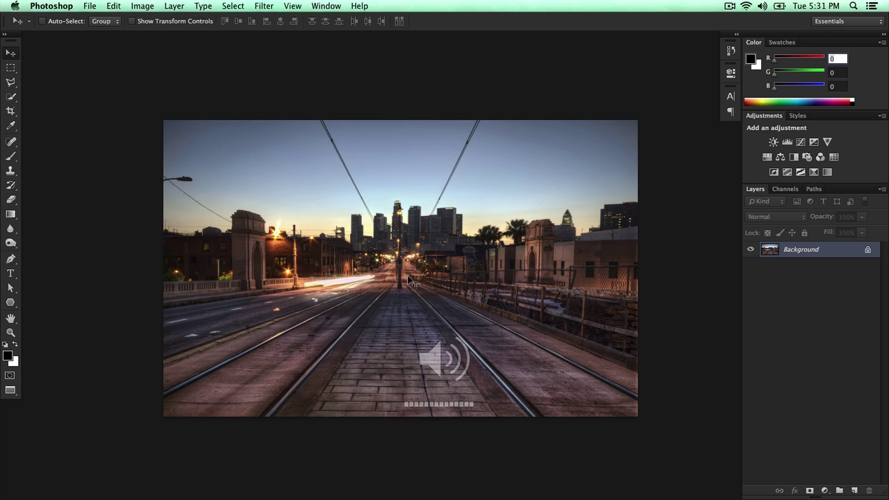
pyautogui.press('super+0')
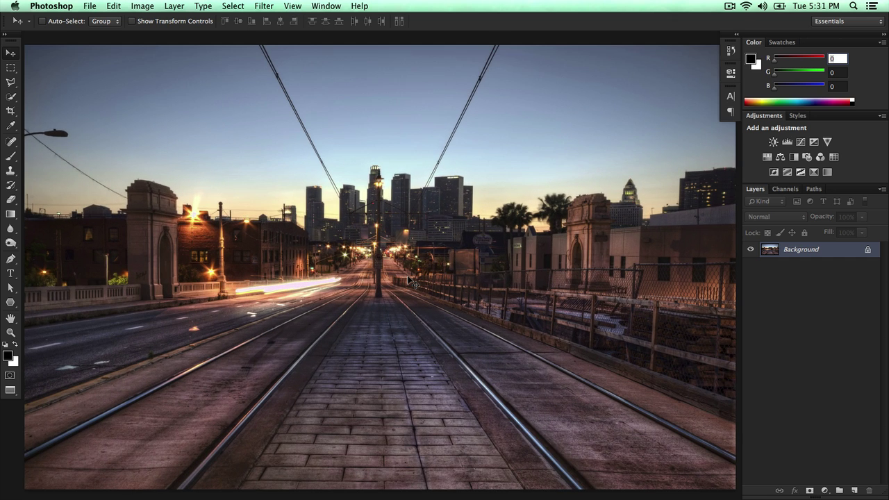
# Step: Switch back to the 22.jpg hooded-man document
pyautogui.click(360, 5)
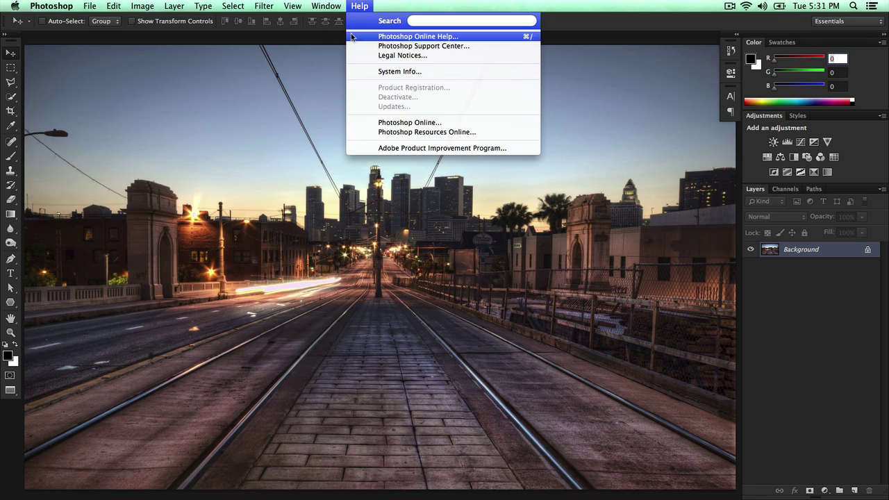
pyautogui.moveTo(326, 5)
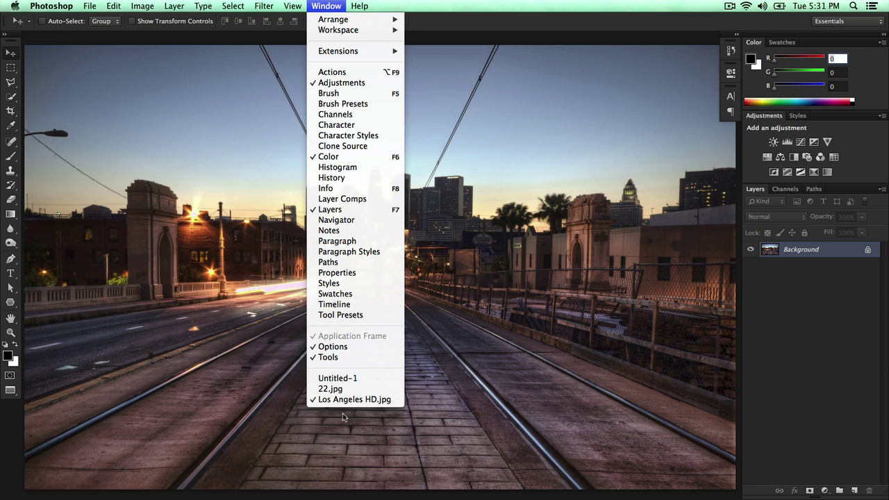
pyautogui.click(338, 390)
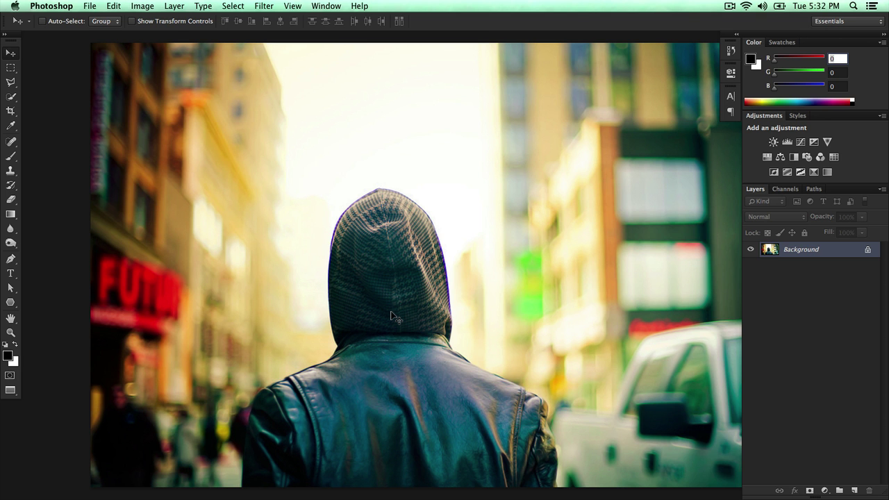
# Step: Select the Pen tool and zoom in to frame the hood and shoulders
pyautogui.scroll(3, 391, 316)
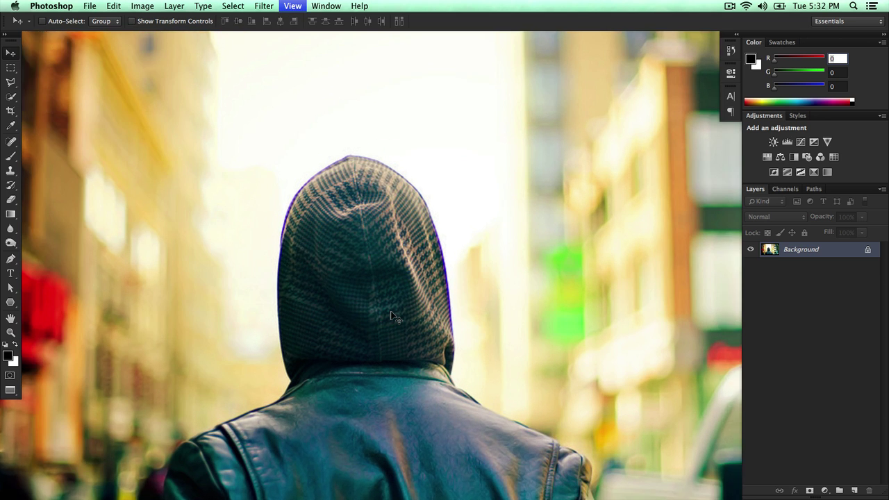
pyautogui.moveTo(391, 312); pyautogui.dragTo(440, 202)
pyautogui.press('p')
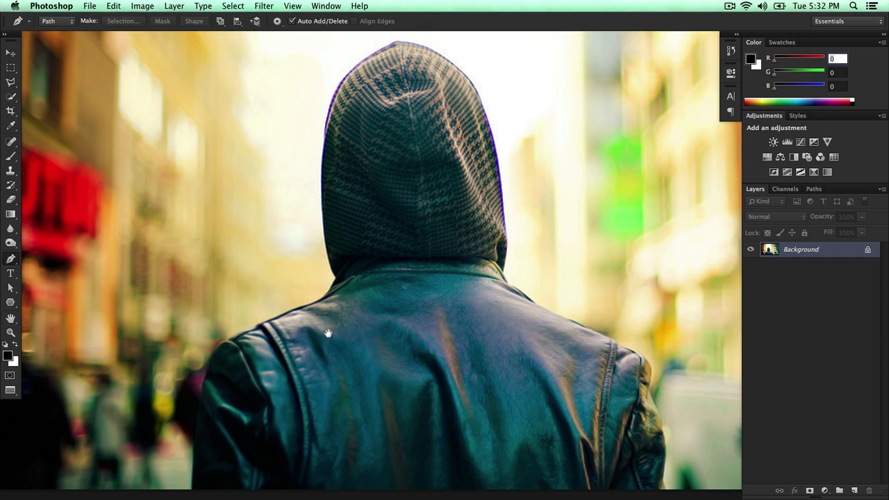
pyautogui.moveTo(329, 338); pyautogui.dragTo(360, 245)
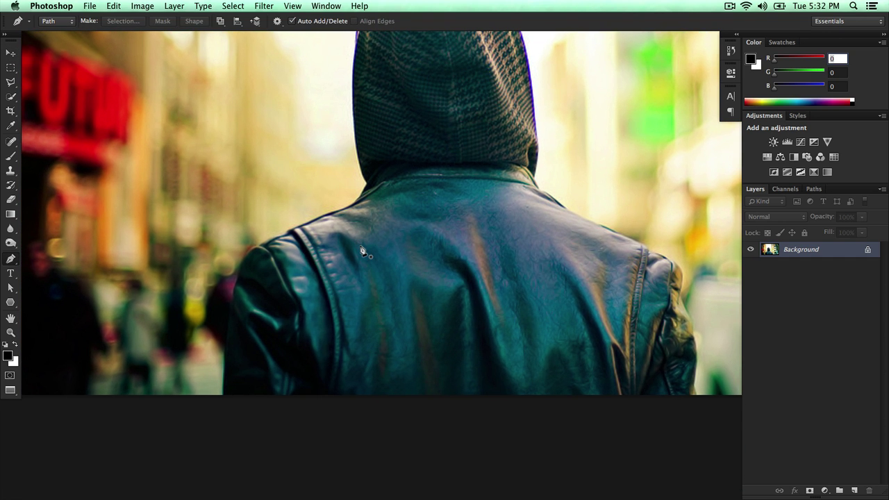
pyautogui.moveTo(310, 180); pyautogui.dragTo(312, 248)
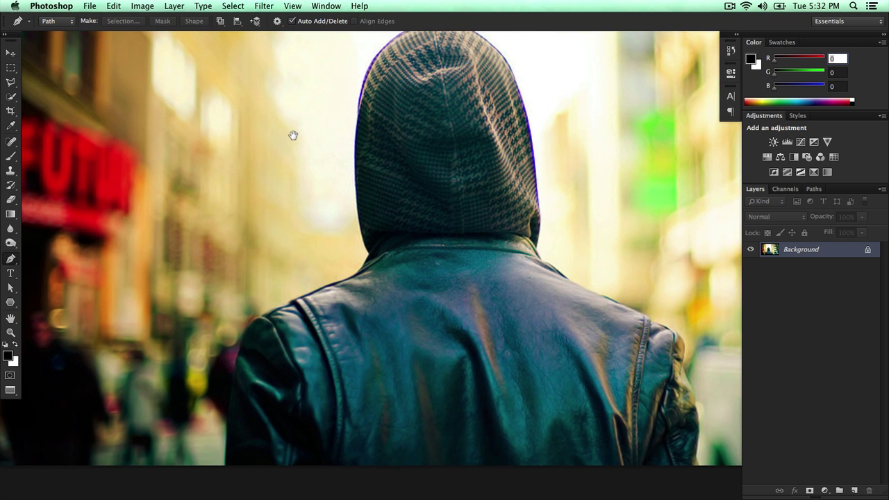
pyautogui.moveTo(293, 136)
pyautogui.mouseDown()
pyautogui.moveTo(294, 148)
pyautogui.moveTo(292, 133)
pyautogui.mouseUp()
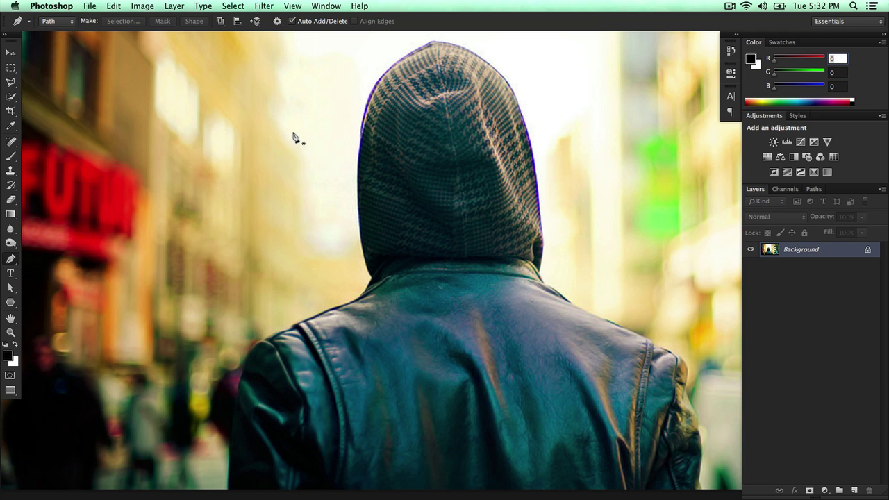
pyautogui.moveTo(316, 277); pyautogui.dragTo(317, 255)
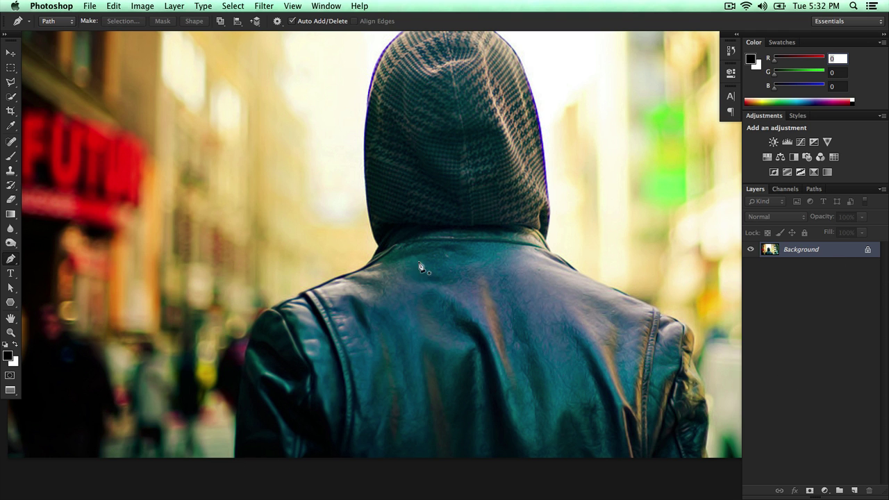
# Step: Zoom in on the jacket's left shoulder, draw a trial path there, then undo it
pyautogui.press('super+plus')
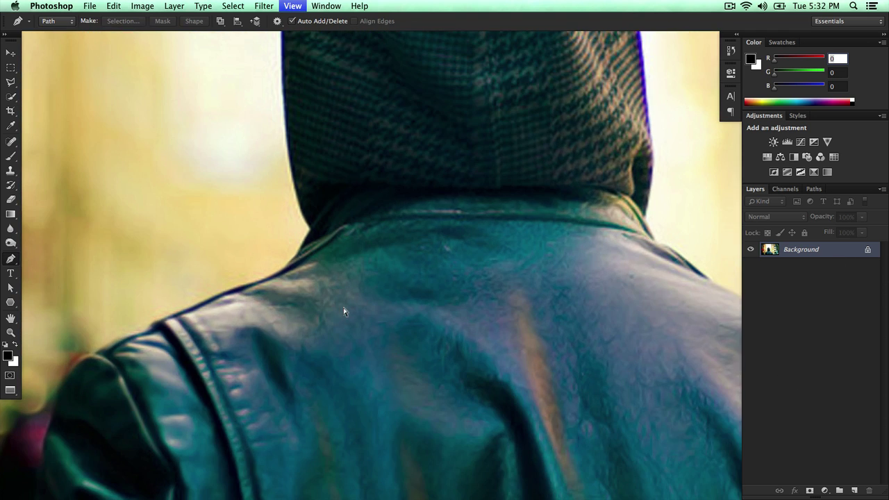
pyautogui.moveTo(343, 308); pyautogui.dragTo(566, 149)
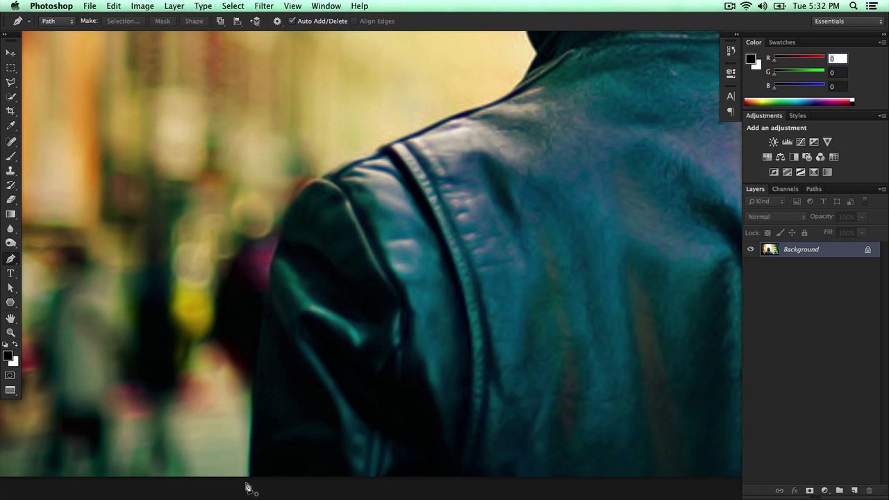
pyautogui.click(246, 483)
pyautogui.moveTo(284, 212); pyautogui.dragTo(312, 190)
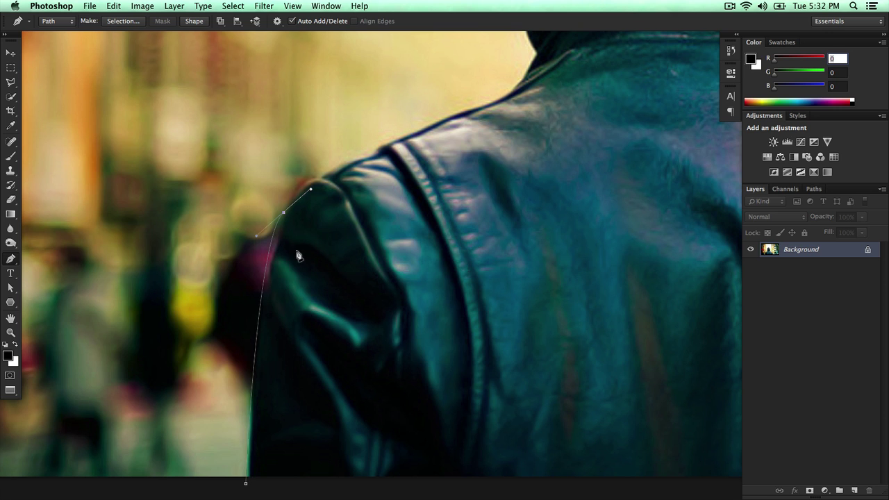
pyautogui.press('super+alt+z')
pyautogui.press('super+alt+z')
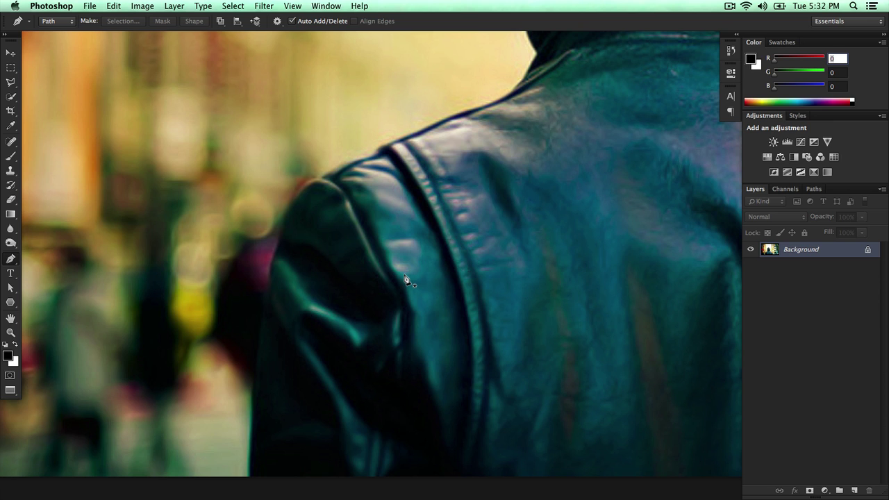
# Step: Trace a curved path from the jacket's bottom edge up its left side to the shoulder
pyautogui.click(251, 479)
pyautogui.moveTo(256, 393)
pyautogui.mouseDown()
pyautogui.moveTo(261, 367)
pyautogui.moveTo(257, 380)
pyautogui.mouseUp()
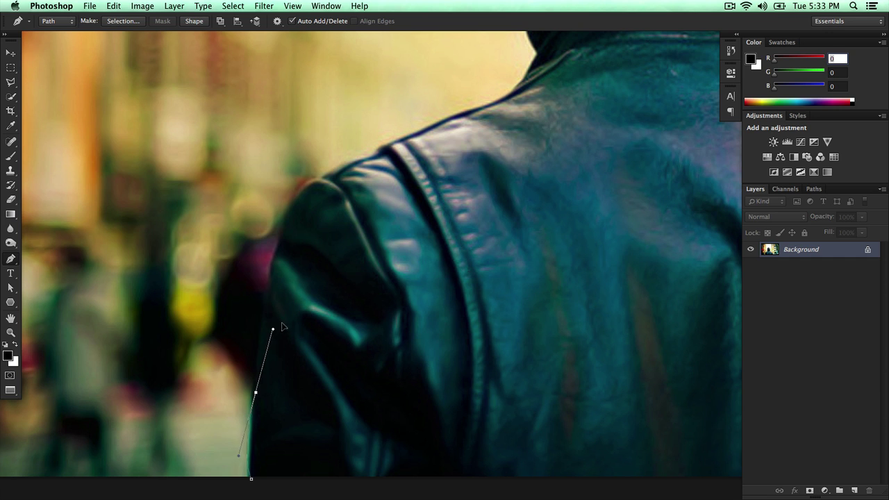
pyautogui.moveTo(262, 312); pyautogui.dragTo(261, 343)
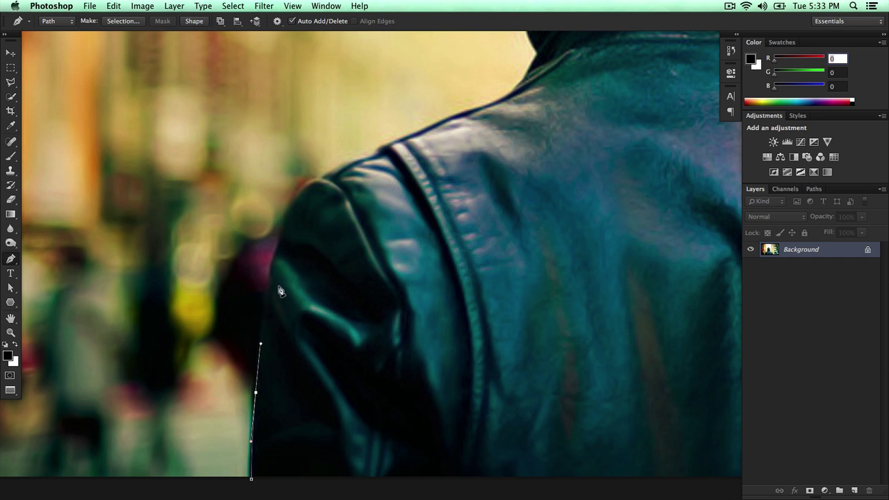
pyautogui.scroll(1, 294, 261)
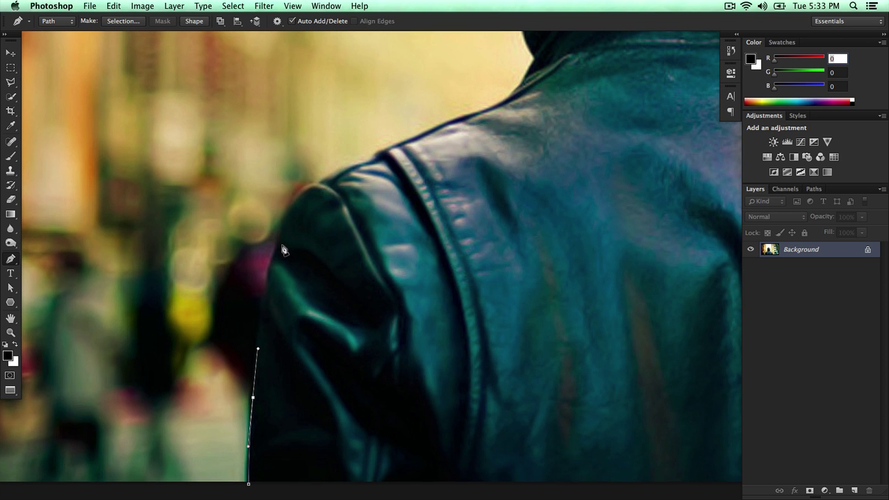
pyautogui.moveTo(282, 246); pyautogui.dragTo(300, 210)
pyautogui.scroll(5, 312, 222)
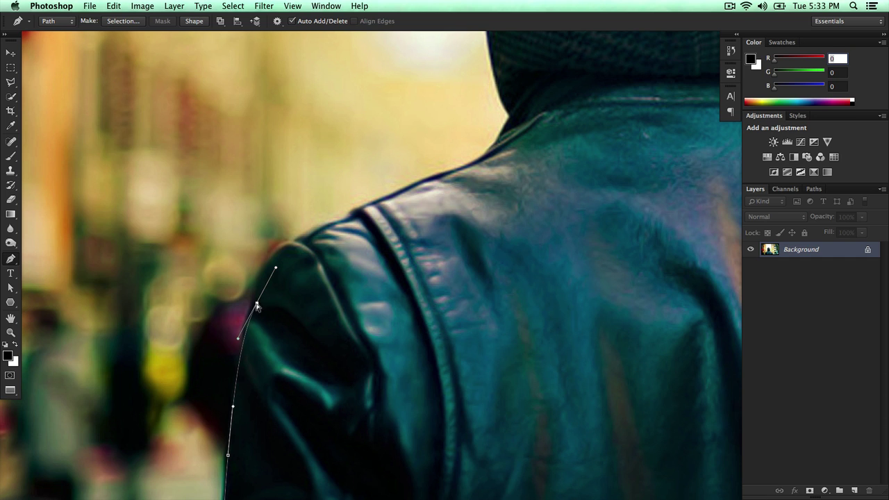
pyautogui.moveTo(258, 306)
pyautogui.mouseDown()
pyautogui.moveTo(256, 326)
pyautogui.moveTo(253, 311)
pyautogui.mouseUp()
pyautogui.moveTo(275, 277); pyautogui.dragTo(357, 228)
pyautogui.press('super+z')
pyautogui.moveTo(270, 278); pyautogui.dragTo(262, 279)
# Step: Place curved anchors along the top of the left shoulder, redoing misplaced points
pyautogui.moveTo(315, 239); pyautogui.dragTo(234, 281)
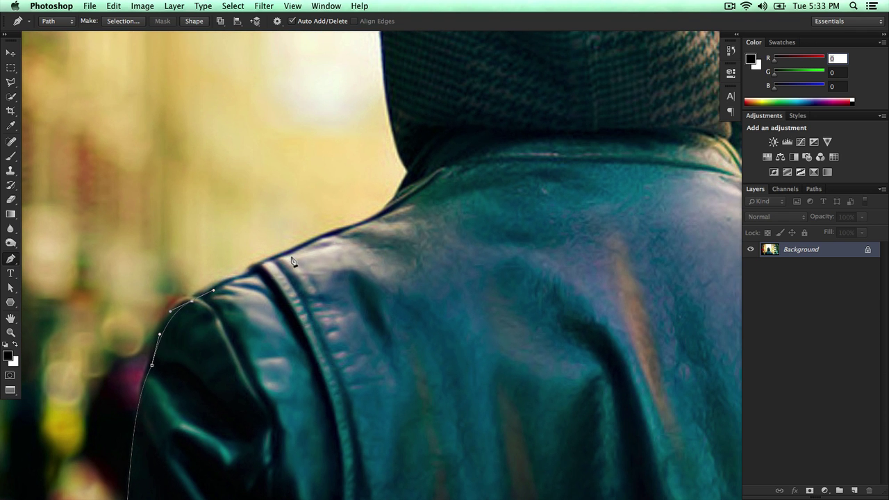
pyautogui.moveTo(278, 264); pyautogui.dragTo(242, 295)
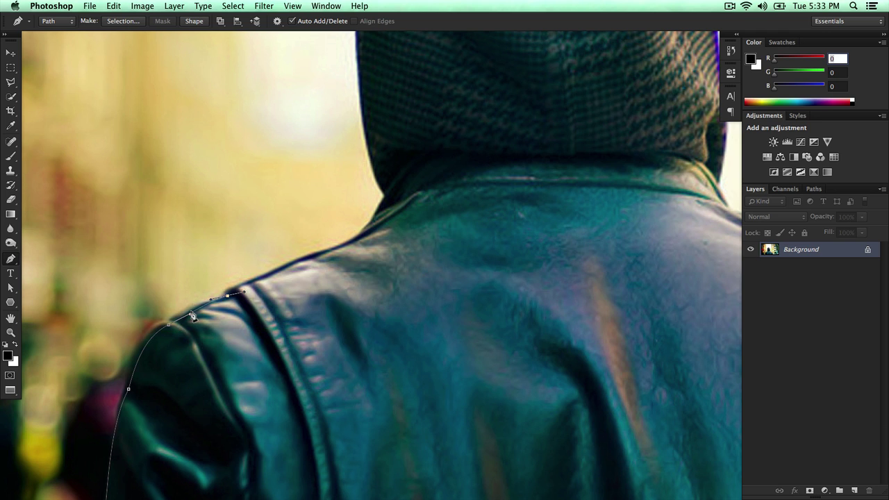
pyautogui.press('super+z')
pyautogui.moveTo(228, 296); pyautogui.dragTo(248, 293)
pyautogui.moveTo(252, 290); pyautogui.dragTo(232, 292)
pyautogui.scroll(1, 266, 280)
pyautogui.hscroll(1, 267, 279)
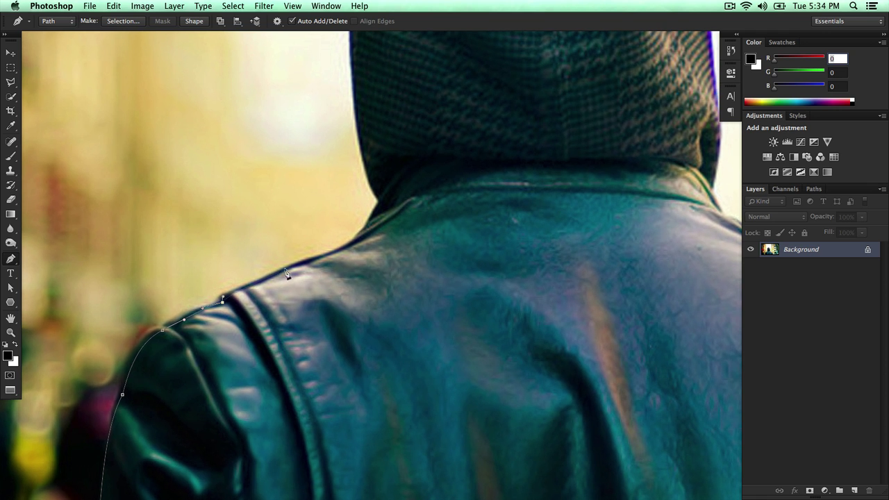
# Step: Carry the path further along the shoulder to the base of the hood
pyautogui.moveTo(285, 269)
pyautogui.mouseDown()
pyautogui.moveTo(298, 265)
pyautogui.moveTo(283, 276)
pyautogui.mouseUp()
pyautogui.scroll(3, 264, 294)
pyautogui.hscroll(5, 265, 294)
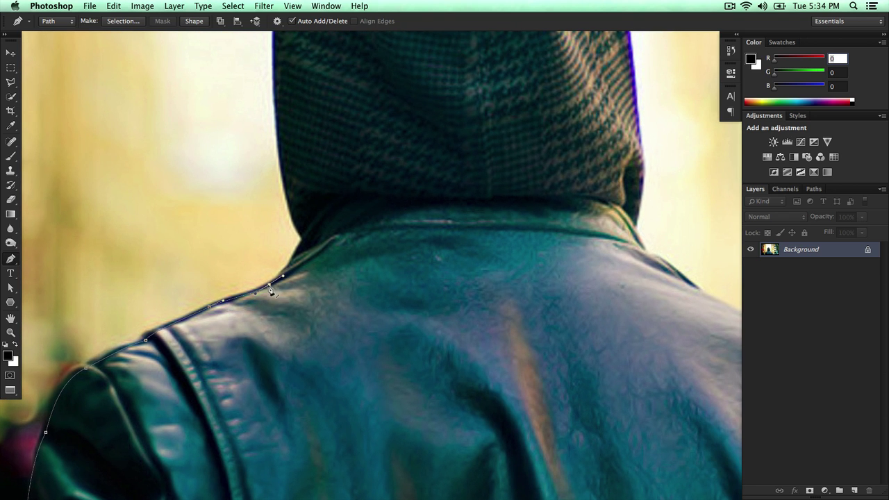
pyautogui.press('super+z')
pyautogui.moveTo(267, 286); pyautogui.dragTo(272, 312)
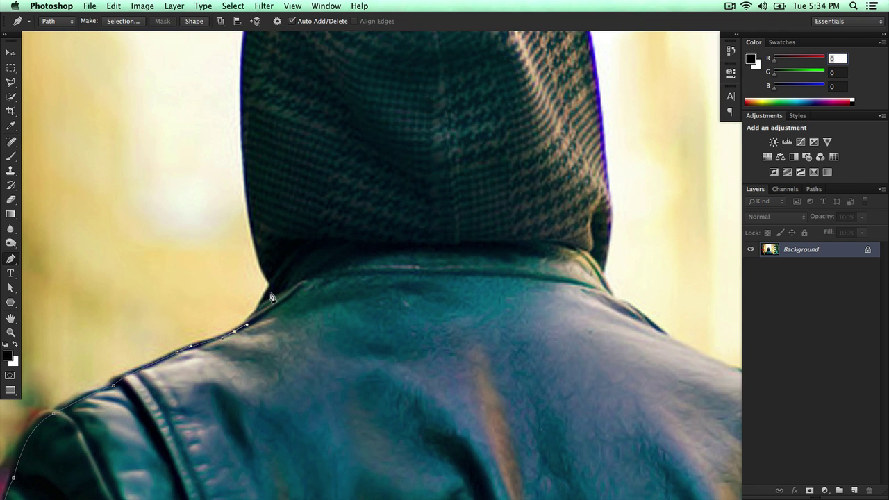
pyautogui.moveTo(270, 292); pyautogui.dragTo(276, 273)
pyautogui.press('super+z')
pyautogui.moveTo(263, 235); pyautogui.dragTo(254, 192)
pyautogui.press('super+z')
pyautogui.moveTo(254, 229); pyautogui.dragTo(272, 317)
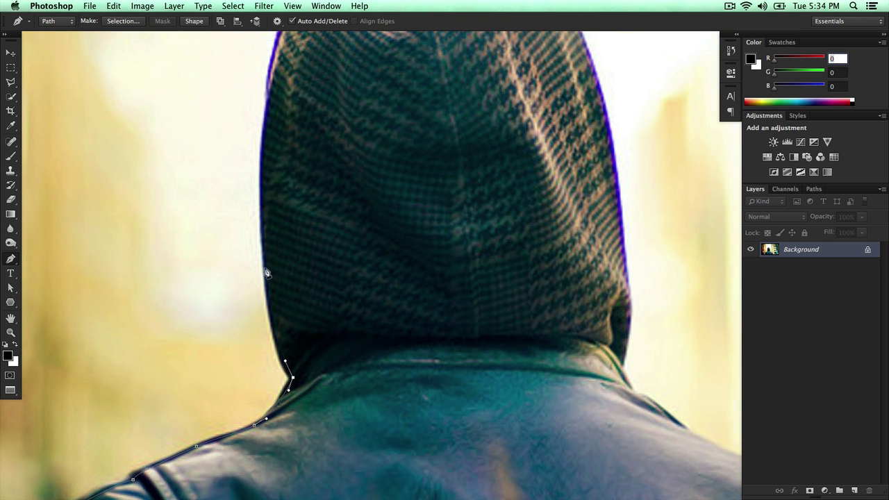
# Step: Add anchors up the left edge of the hood from its base
pyautogui.moveTo(266, 258); pyautogui.dragTo(263, 197)
pyautogui.moveTo(284, 247); pyautogui.dragTo(272, 425)
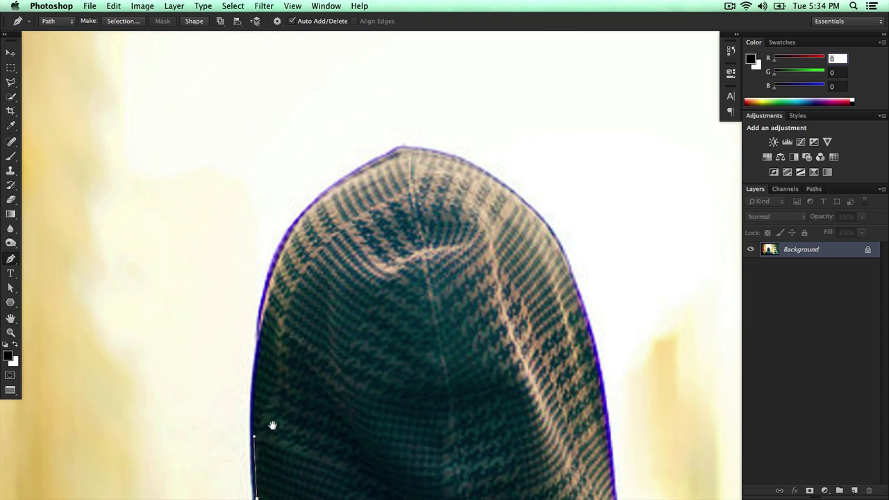
pyautogui.scroll(-3, 272, 425)
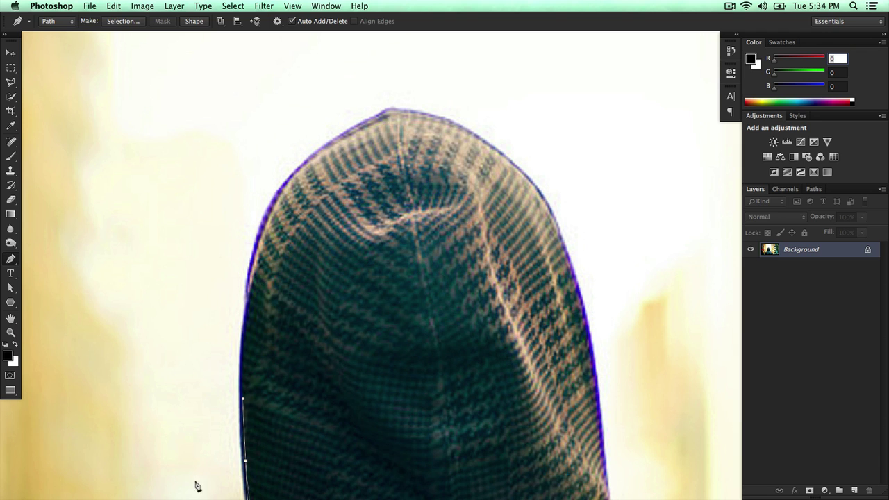
pyautogui.click(244, 367)
pyautogui.click(248, 320)
pyautogui.click(256, 276)
pyautogui.click(261, 247)
pyautogui.click(271, 229)
pyautogui.press('super+z')
# Step: Reshape the hood's left-edge curve and arc the path over the top of the hood
pyautogui.scroll(-2, 482, 174)
pyautogui.hscroll(3, 481, 174)
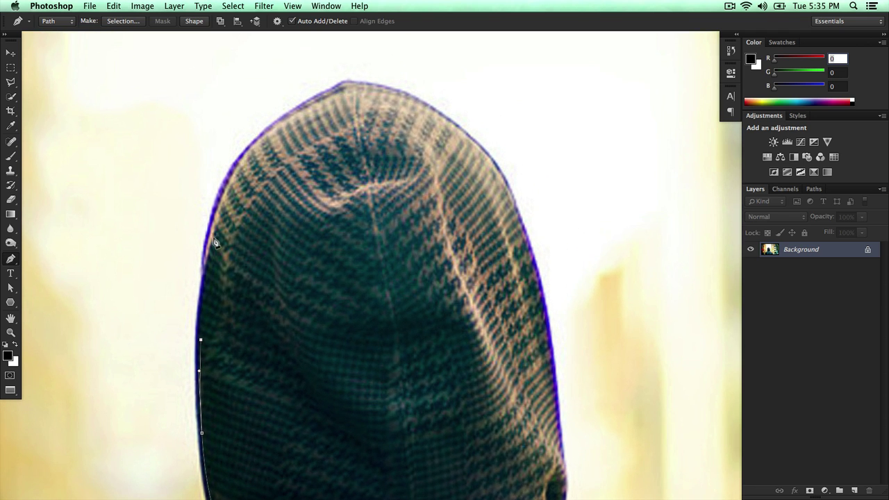
pyautogui.moveTo(211, 243); pyautogui.dragTo(217, 203)
pyautogui.scroll(2, 248, 178)
pyautogui.hscroll(1, 247, 178)
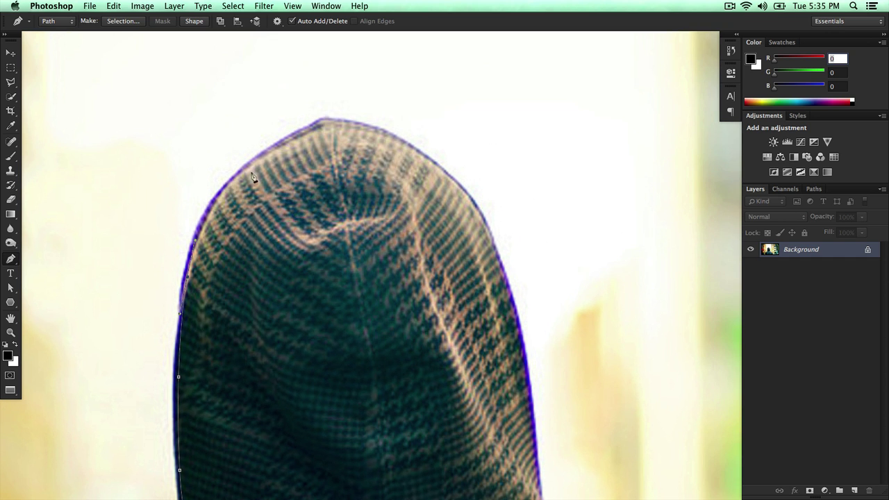
pyautogui.moveTo(297, 141); pyautogui.dragTo(347, 120)
pyautogui.scroll(2, 323, 136)
pyautogui.hscroll(2, 323, 135)
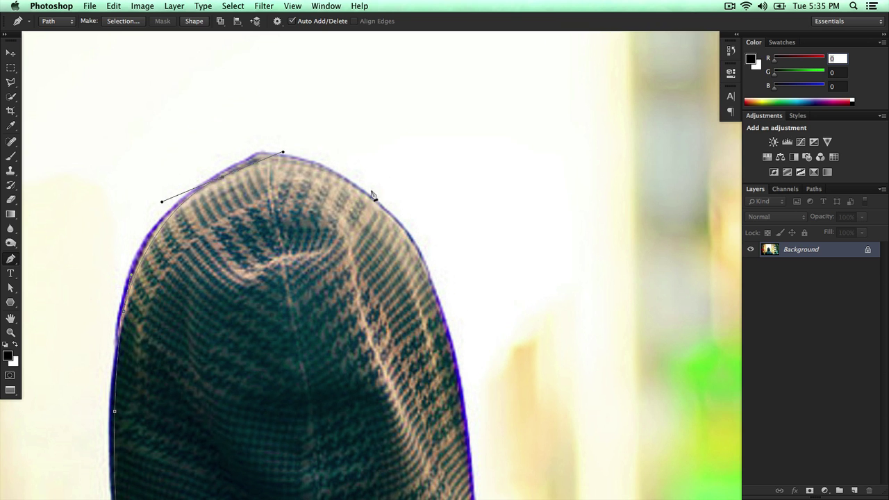
# Step: Run the path down the hood's right side to where it meets the collar
pyautogui.moveTo(374, 203); pyautogui.dragTo(416, 243)
pyautogui.scroll(-3, 416, 244)
pyautogui.hscroll(2, 415, 243)
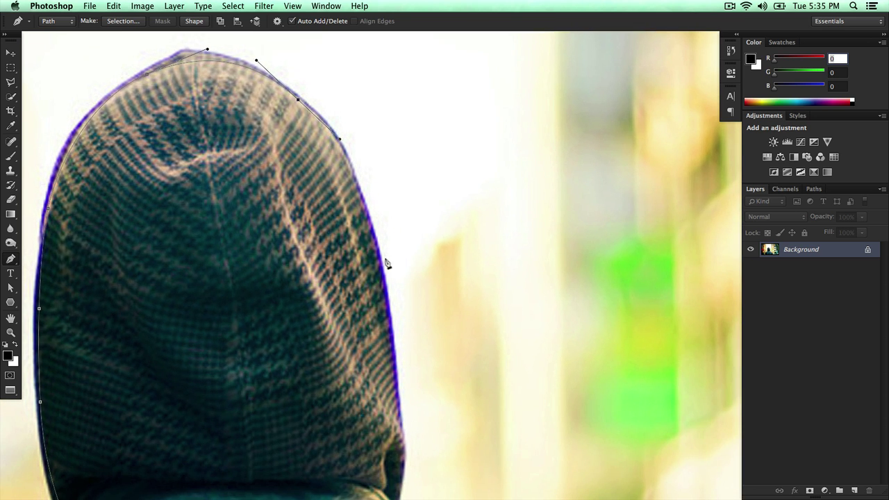
pyautogui.moveTo(380, 267); pyautogui.dragTo(390, 324)
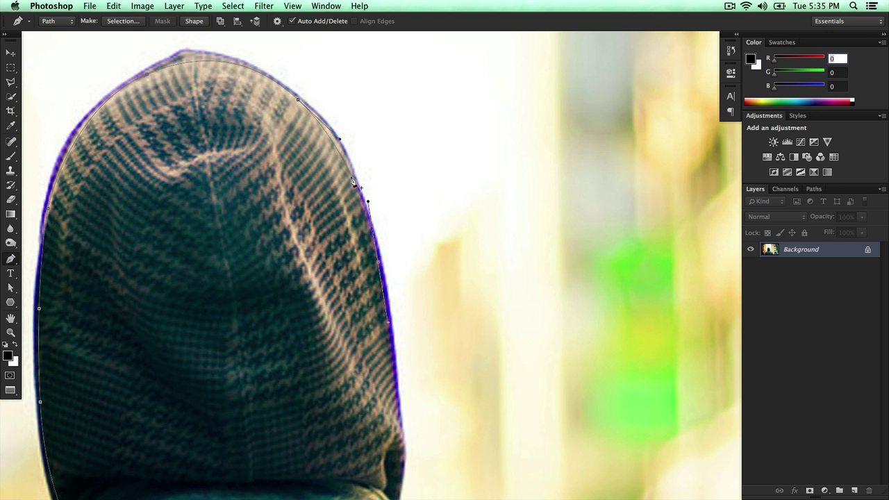
pyautogui.scroll(-3, 499, 236)
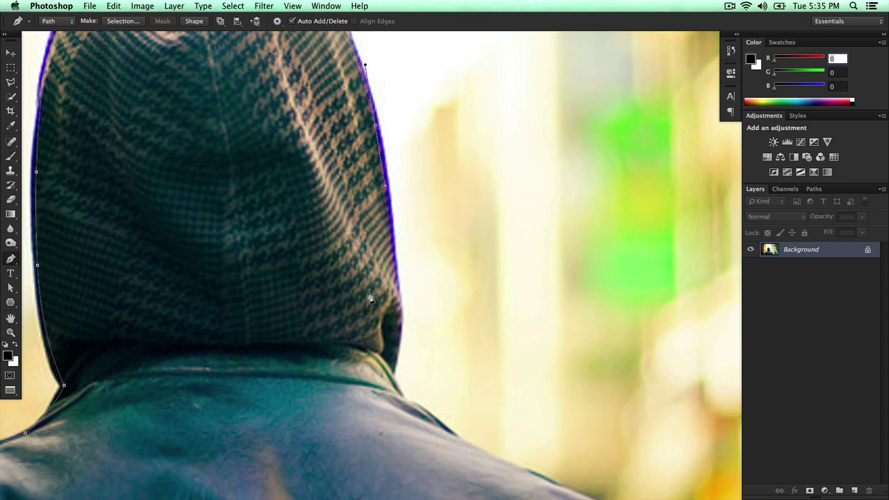
pyautogui.moveTo(400, 276); pyautogui.dragTo(400, 334)
pyautogui.scroll(-3, 399, 334)
pyautogui.moveTo(360, 222); pyautogui.dragTo(356, 244)
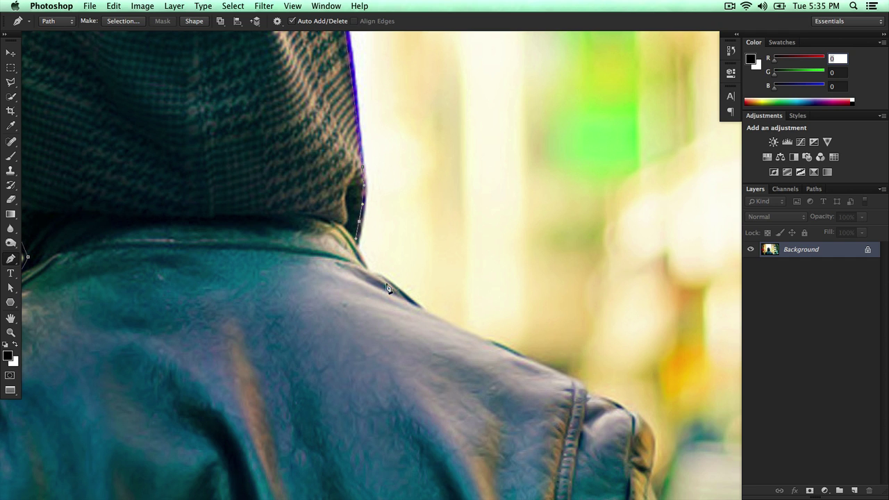
# Step: Add anchors along the right shoulder, ending in a corner point
pyautogui.moveTo(389, 285); pyautogui.dragTo(372, 250)
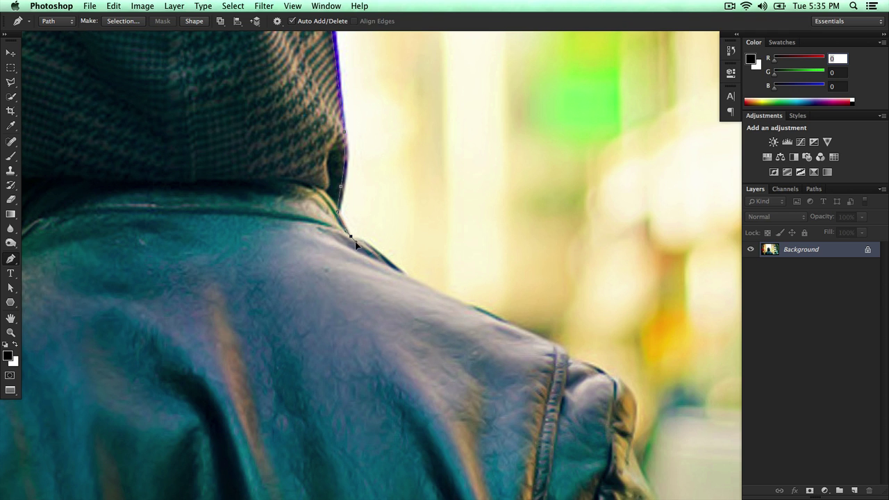
pyautogui.scroll(-5, 362, 246)
pyautogui.hscroll(5, 362, 246)
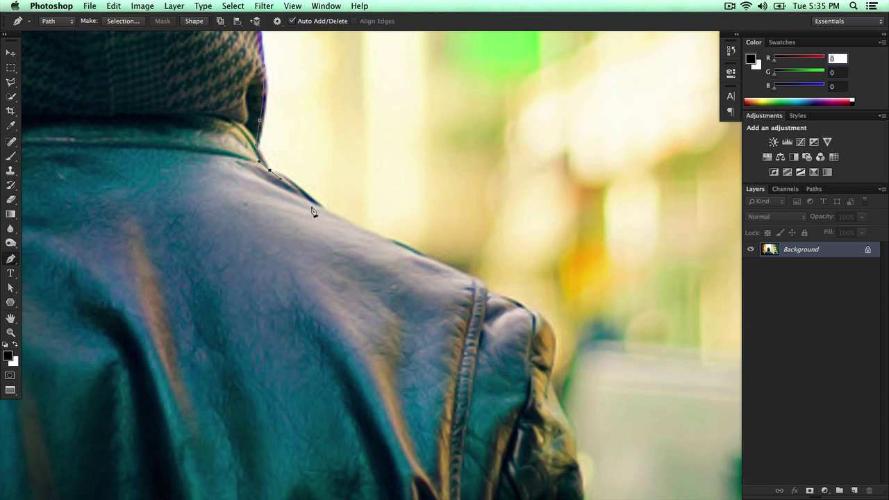
pyautogui.moveTo(316, 206); pyautogui.dragTo(372, 227)
pyautogui.hscroll(5, 393, 220)
pyautogui.scroll(-3, 393, 220)
pyautogui.moveTo(441, 258); pyautogui.dragTo(358, 195)
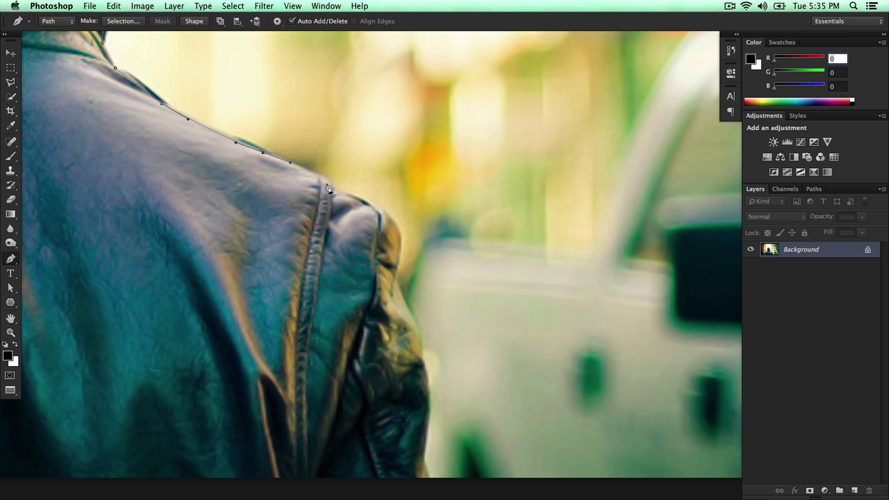
pyautogui.click(325, 181)
# Step: Redraw the segment to the shoulder seam and make it a sharp corner
pyautogui.hscroll(3, 337, 189)
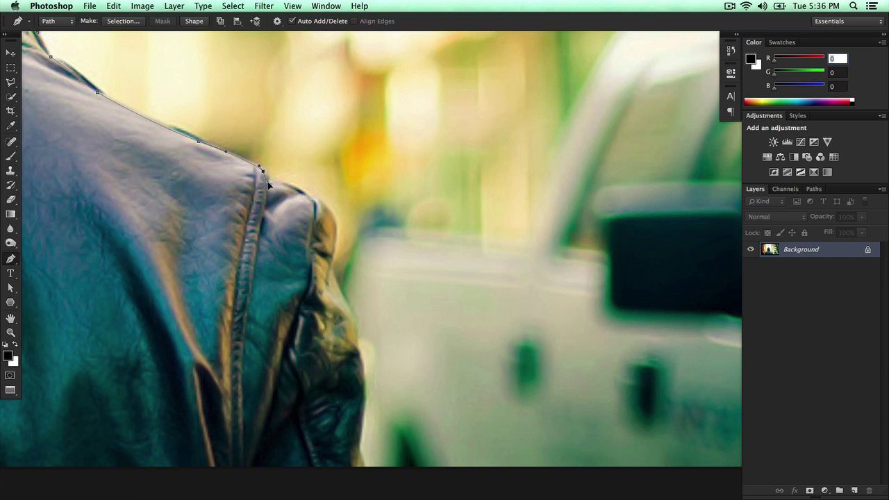
pyautogui.moveTo(315, 200); pyautogui.dragTo(340, 211)
pyautogui.press('super+z')
pyautogui.moveTo(282, 182); pyautogui.dragTo(292, 185)
pyautogui.scroll(-2, 292, 185)
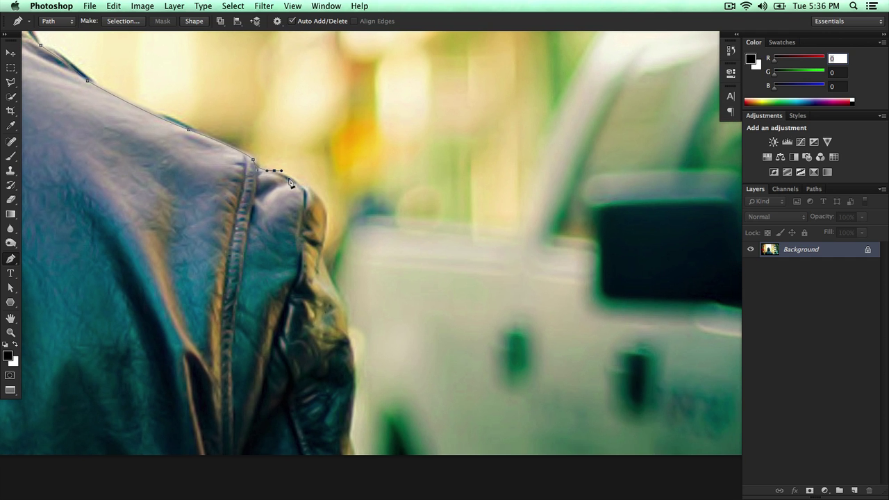
pyautogui.keyDown('alt'); pyautogui.click(253, 160); pyautogui.keyUp('alt')
# Step: Extend the path past the seam and down the outer edge of the right arm
pyautogui.moveTo(296, 180); pyautogui.dragTo(321, 187)
pyautogui.scroll(-5, 325, 237)
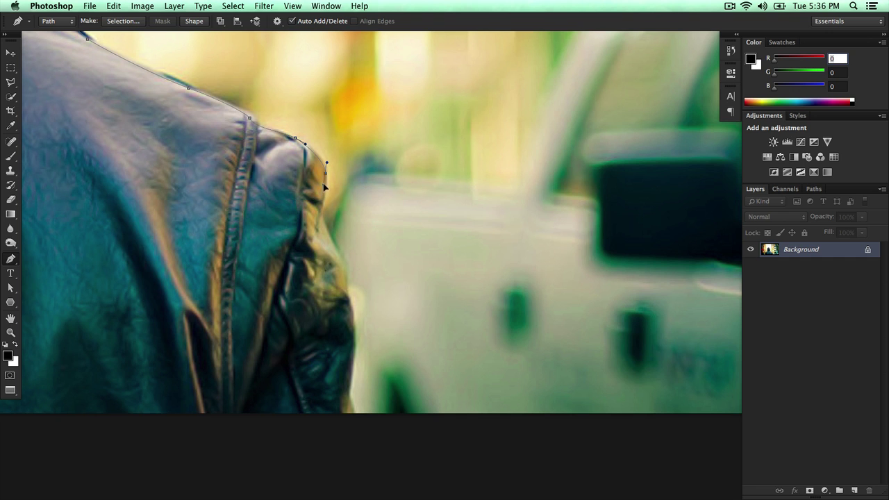
pyautogui.moveTo(320, 221); pyautogui.dragTo(337, 257)
pyautogui.scroll(-5, 337, 246)
pyautogui.scroll(-4, 310, 273)
pyautogui.moveTo(341, 294); pyautogui.dragTo(330, 333)
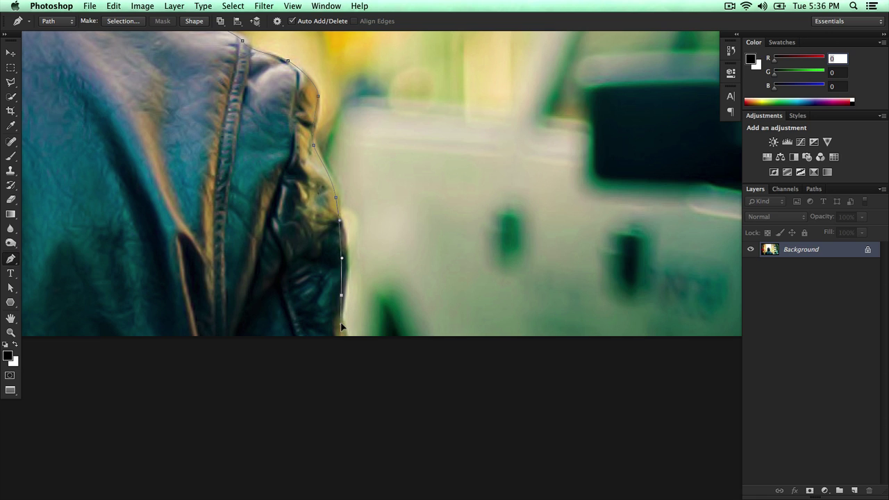
# Step: Finish the arm path down to the photo's bottom edge
pyautogui.click(333, 320)
pyautogui.click(340, 323)
pyautogui.click(345, 345)
# Step: Add corner points below the canvas and close the path at its starting anchor
pyautogui.press('super+0')
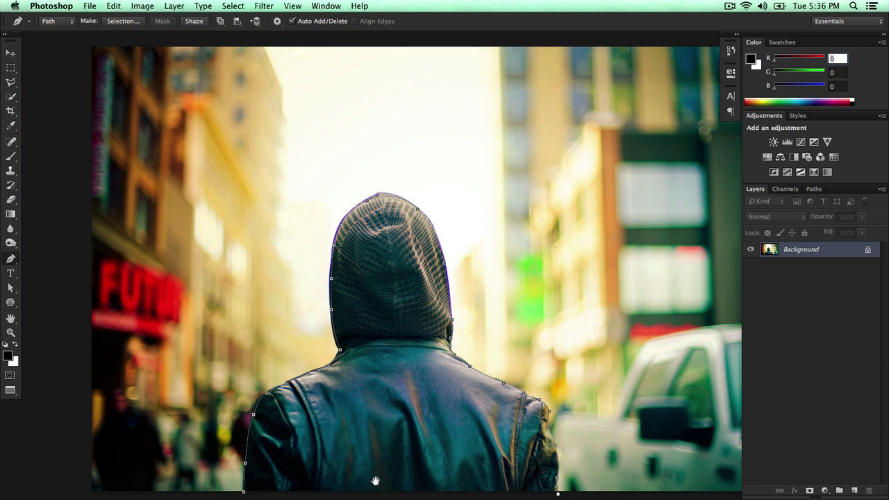
pyautogui.moveTo(346, 361); pyautogui.dragTo(337, 129)
pyautogui.click(553, 284)
pyautogui.click(343, 289)
pyautogui.click(263, 277)
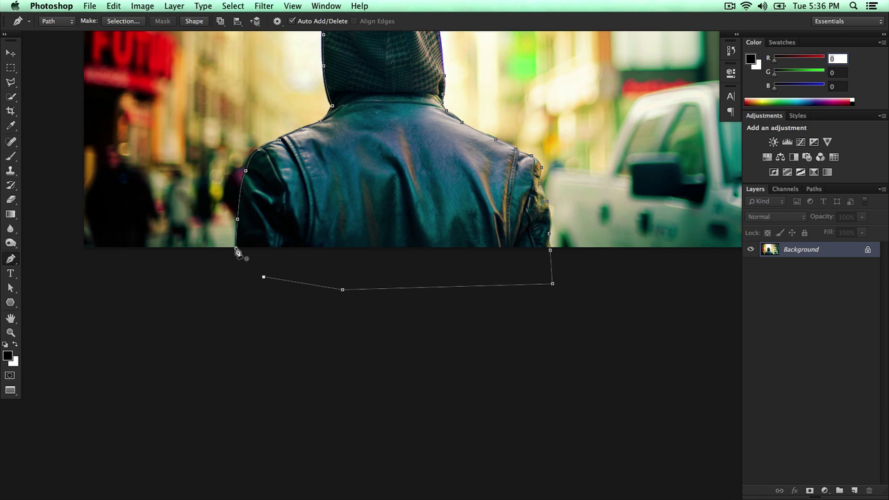
pyautogui.click(237, 251)
pyautogui.moveTo(354, 136); pyautogui.dragTo(357, 255)
pyautogui.scroll(5, 356, 255)
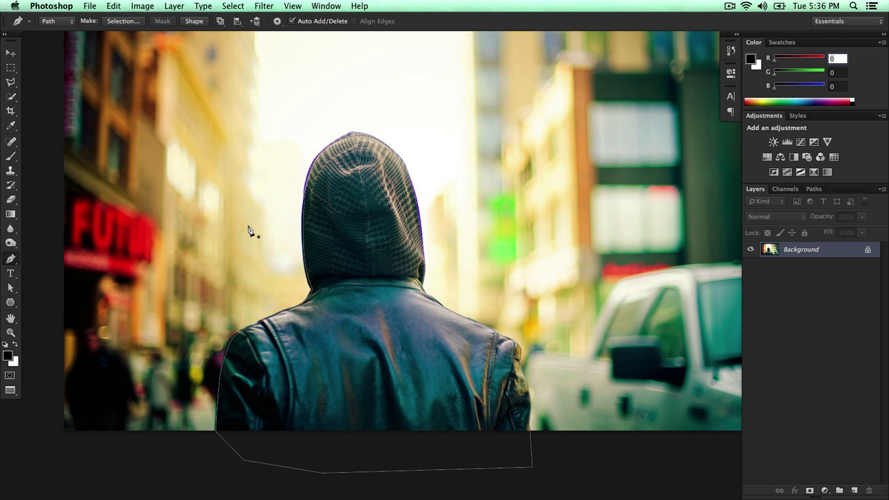
# Step: Toggle the path outline's display on canvas and reveal Work Path in the Paths panel
pyautogui.click(299, 8)
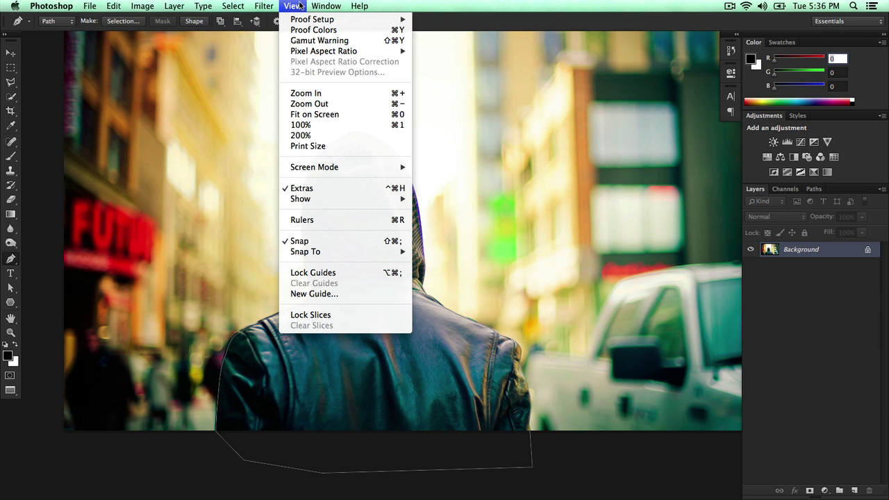
pyautogui.moveTo(314, 198)
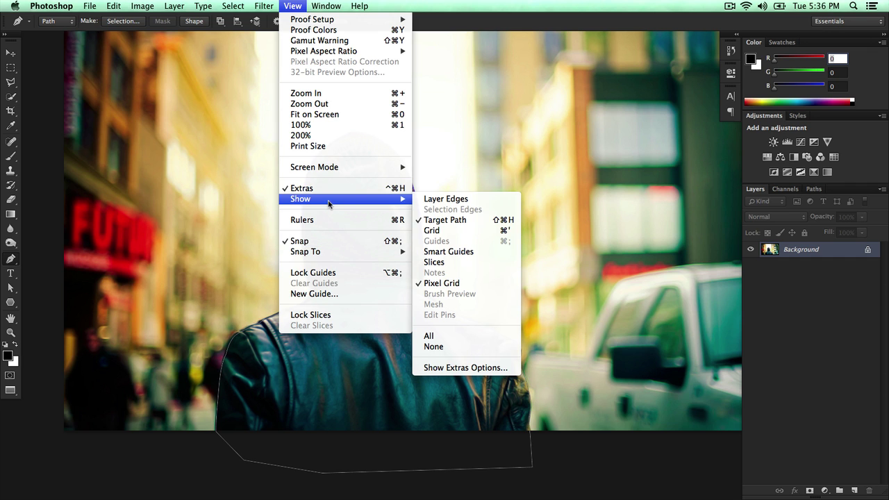
pyautogui.click(462, 221)
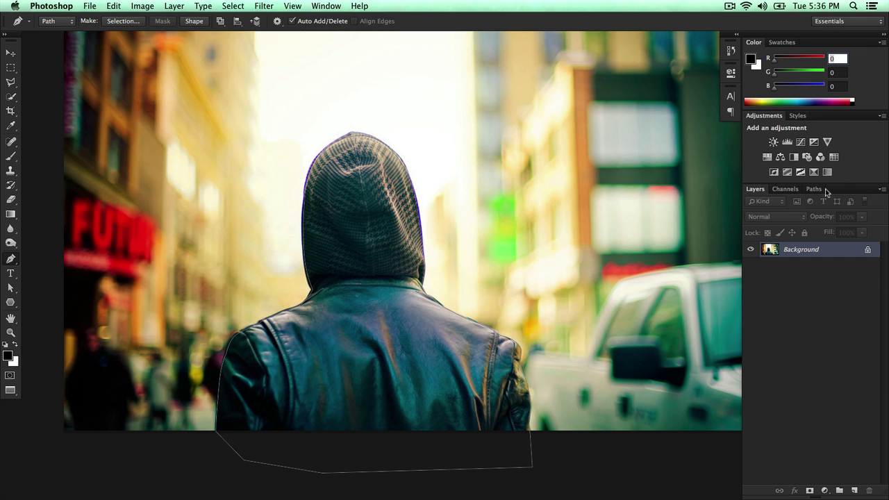
pyautogui.click(818, 189)
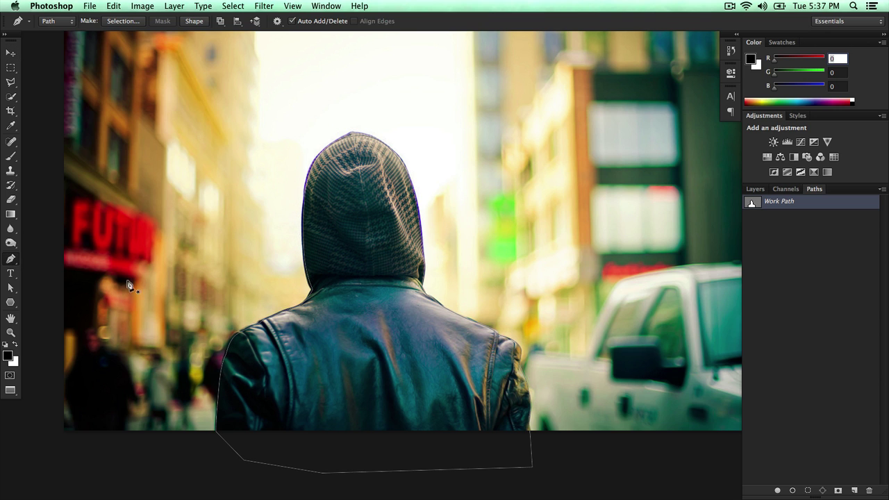
# Step: Show the anchor points of the hooded figure's outline path with the Direct Selection tool
pyautogui.click(12, 55)
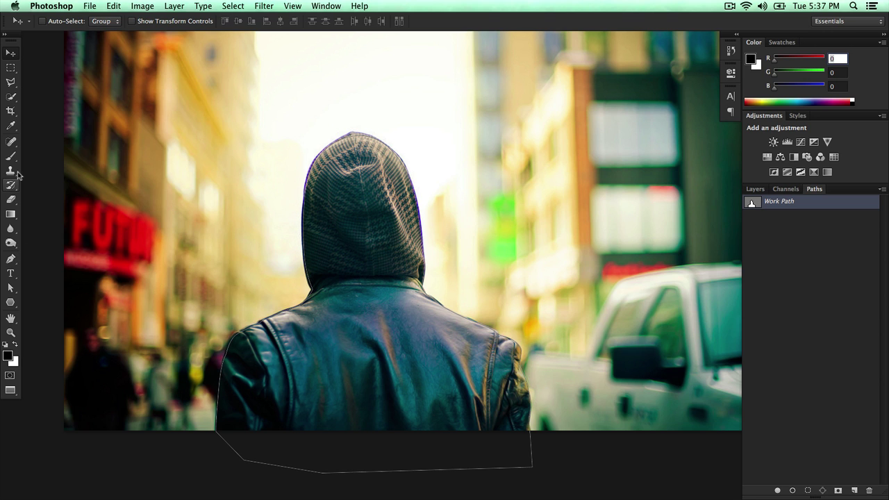
pyautogui.click(11, 288)
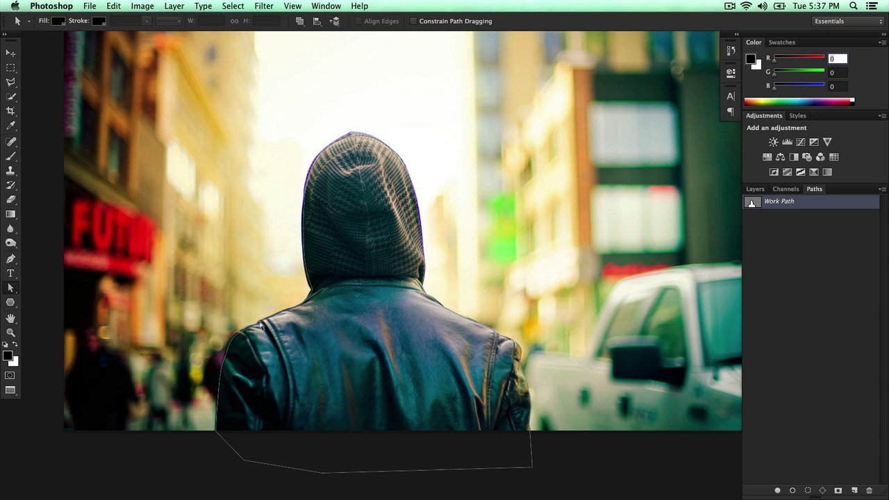
pyautogui.click(11, 287)
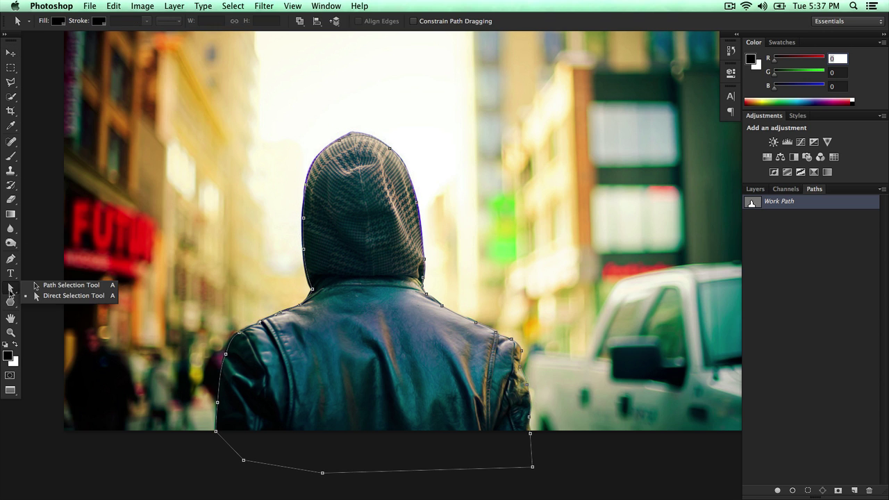
pyautogui.click(56, 297)
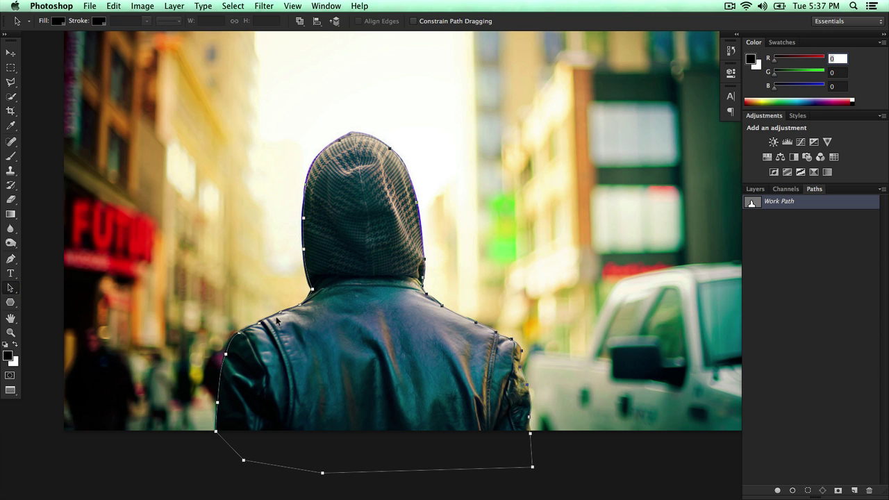
# Step: Add an anchor point on the figure's left shoulder with the Pen tool, then show the Layers panel
pyautogui.click(10, 259)
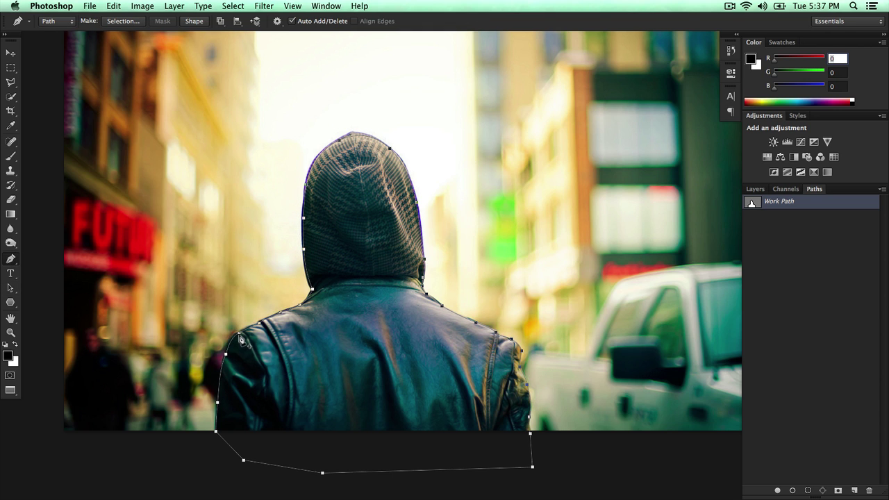
pyautogui.click(232, 335)
pyautogui.click(755, 189)
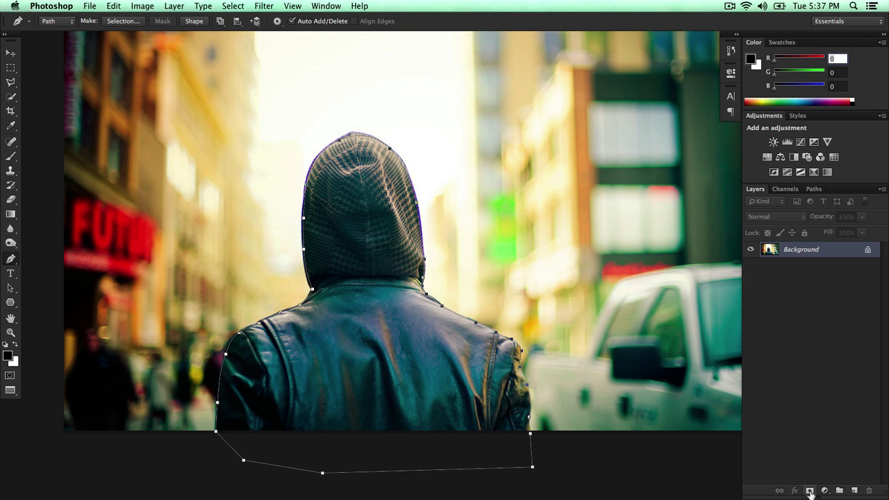
# Step: Try a vector mask on the photo, undo it, and dismiss the no-layer-selected warning
pyautogui.click(810, 491)
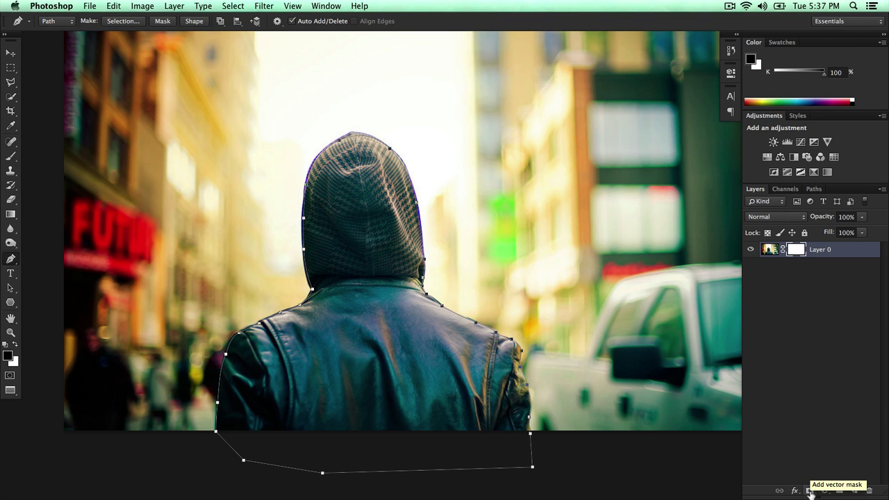
pyautogui.press('super+z')
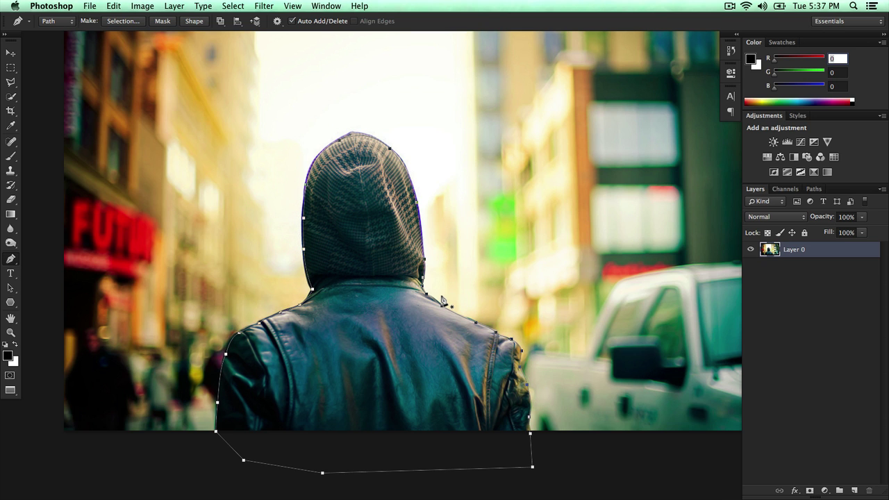
pyautogui.click(10, 52)
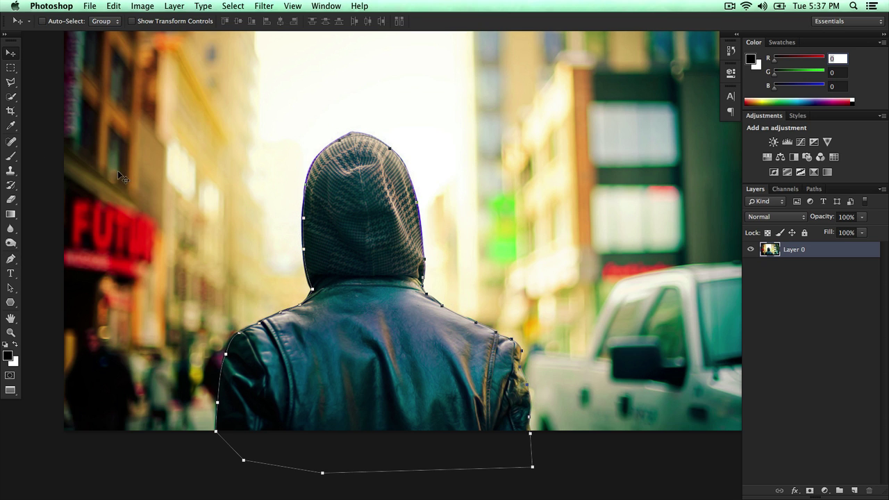
pyautogui.click(800, 281)
pyautogui.click(461, 351)
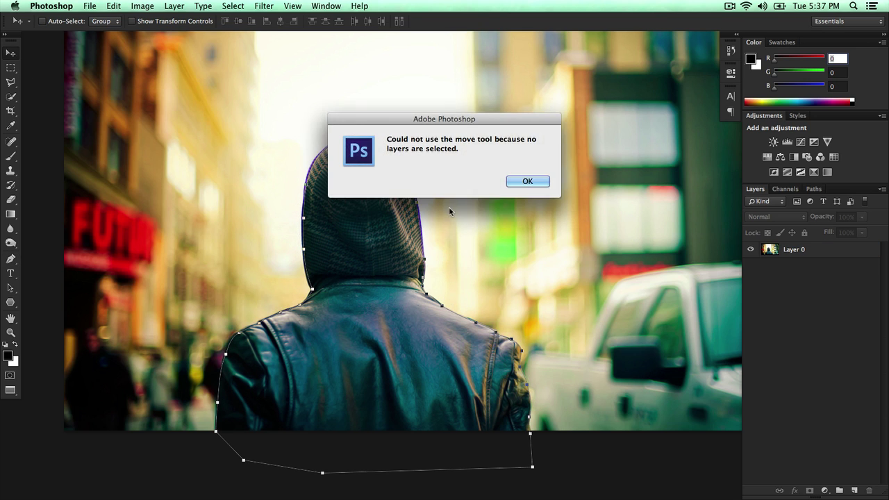
pyautogui.click(527, 181)
# Step: Turn the outline path into a selection with a 0.5 pixel feather
pyautogui.press('p')
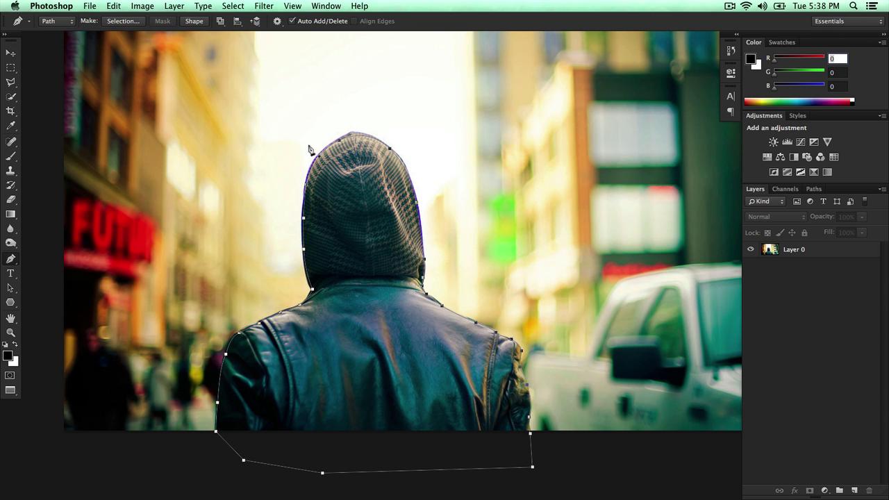
pyautogui.rightClick(345, 199)
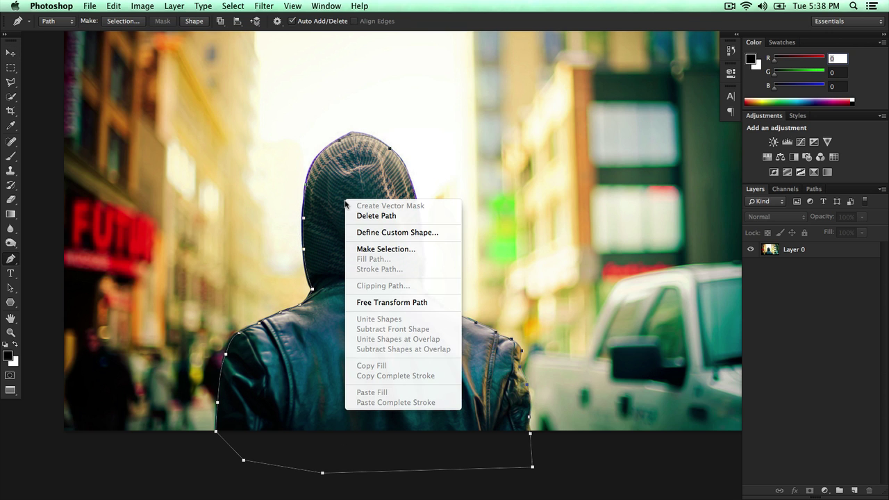
pyautogui.click(385, 250)
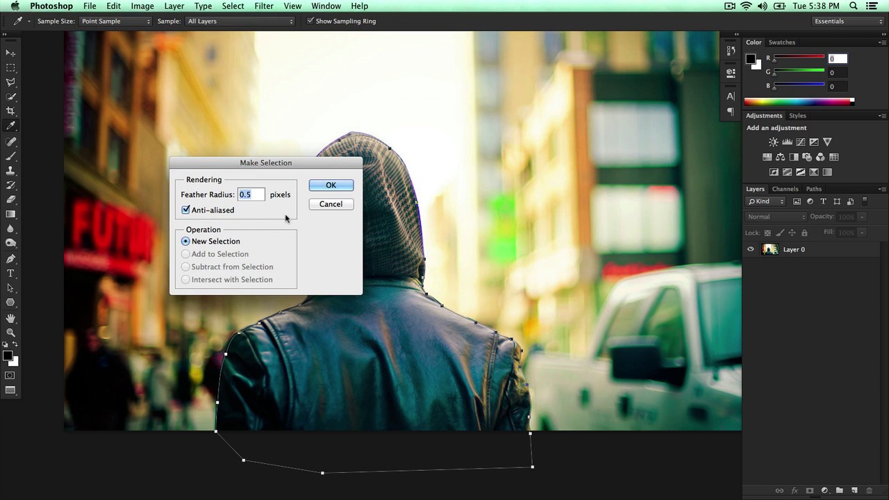
pyautogui.click(331, 186)
# Step: Add a layer mask to Layer 0 from the hooded figure selection
pyautogui.press('p')
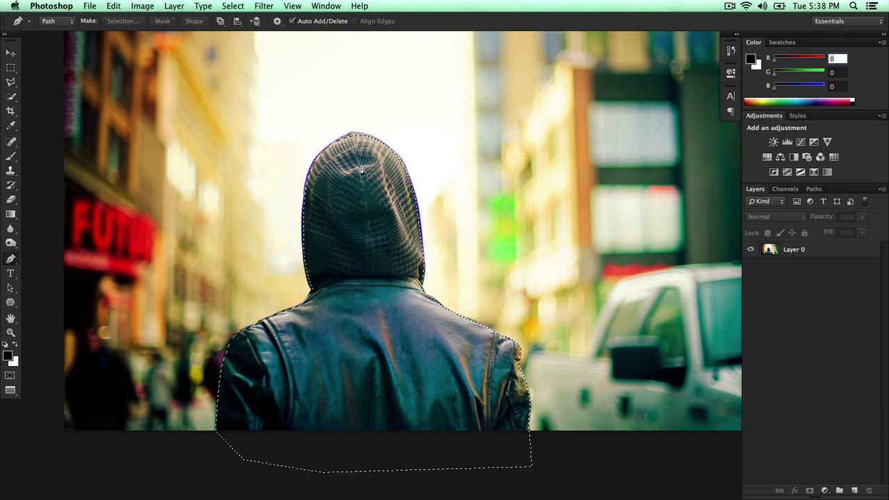
pyautogui.click(788, 254)
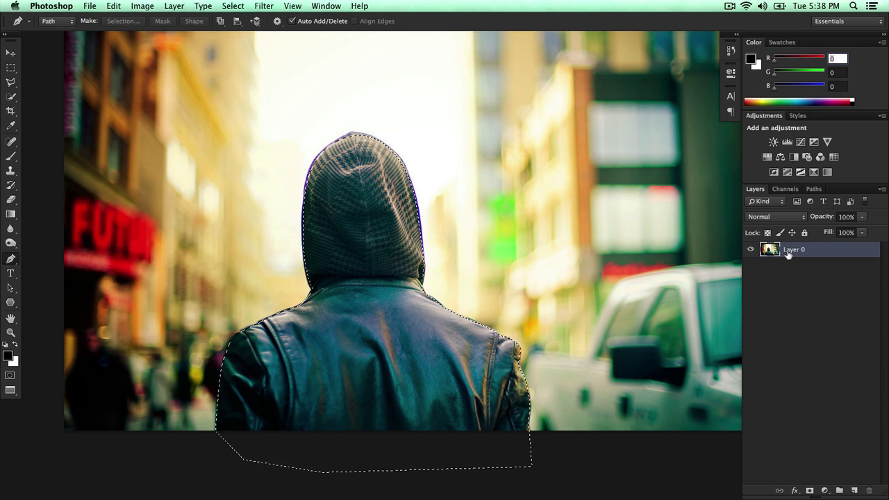
pyautogui.click(810, 491)
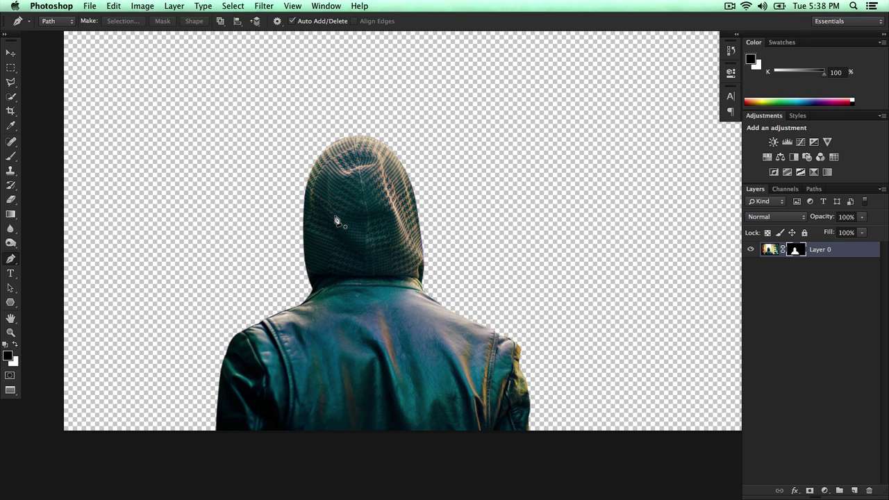
# Step: Zoom out, test-move the hooded man up and right, then undo the move
pyautogui.press('super+minus')
pyautogui.press('super+minus')
pyautogui.moveTo(402, 240); pyautogui.dragTo(393, 269)
pyautogui.press('v')
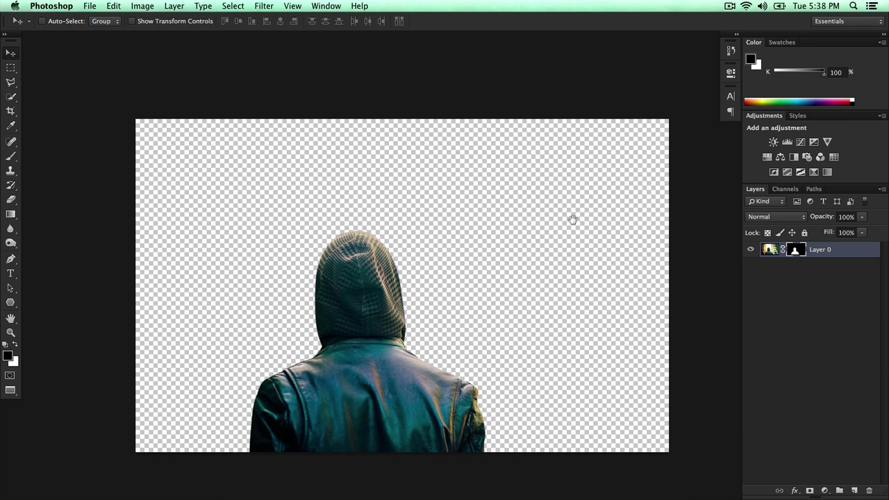
pyautogui.moveTo(563, 218); pyautogui.dragTo(552, 212)
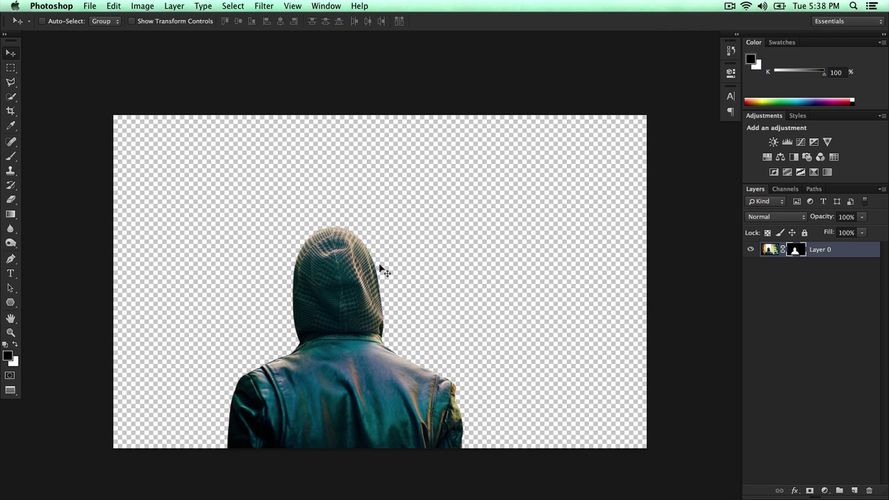
pyautogui.moveTo(276, 241); pyautogui.dragTo(346, 208)
pyautogui.press('super+alt+z')
pyautogui.press('super+alt+z')
pyautogui.click(318, 6)
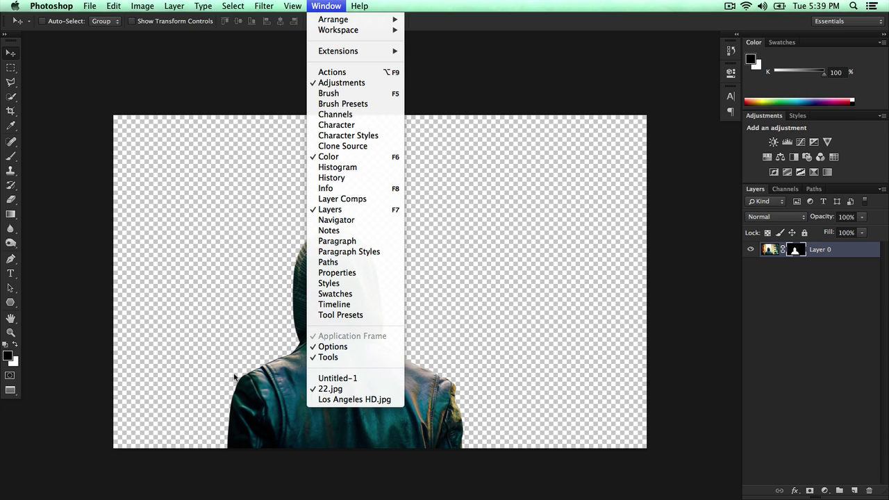
pyautogui.click(371, 400)
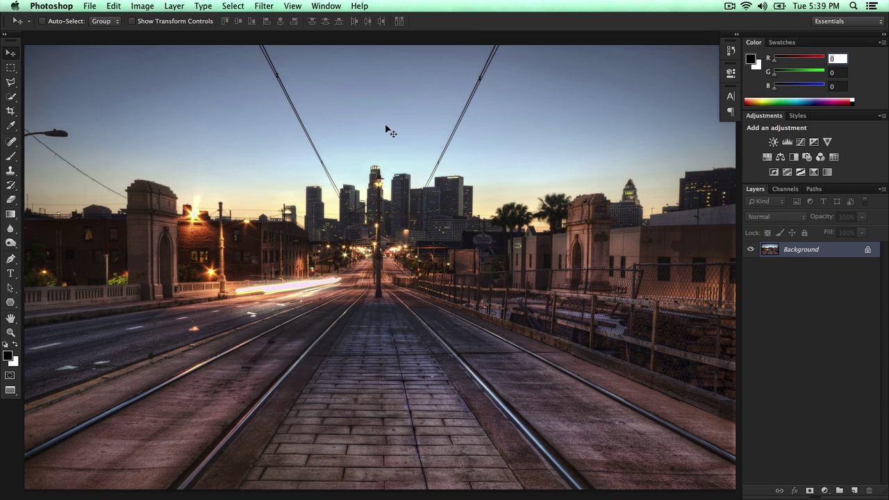
pyautogui.moveTo(180, 158); pyautogui.dragTo(306, 153)
pyautogui.click(527, 181)
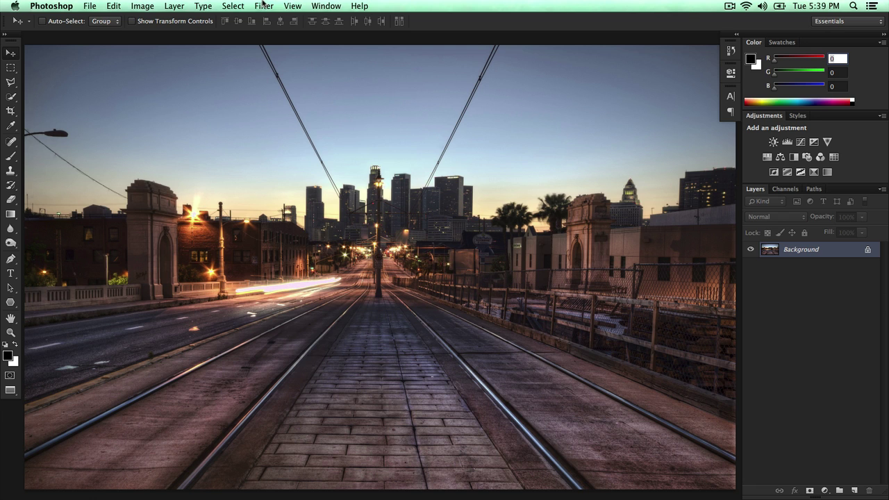
pyautogui.click(321, 3)
pyautogui.moveTo(338, 32)
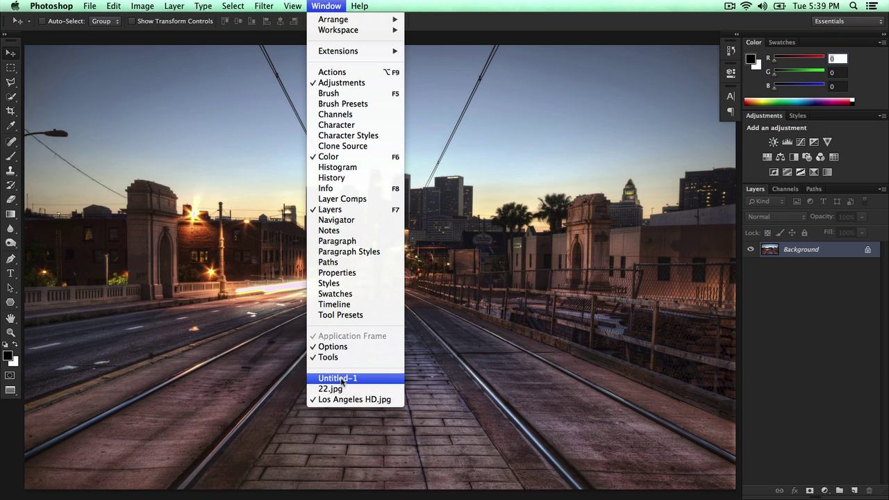
pyautogui.click(341, 381)
pyautogui.click(322, 6)
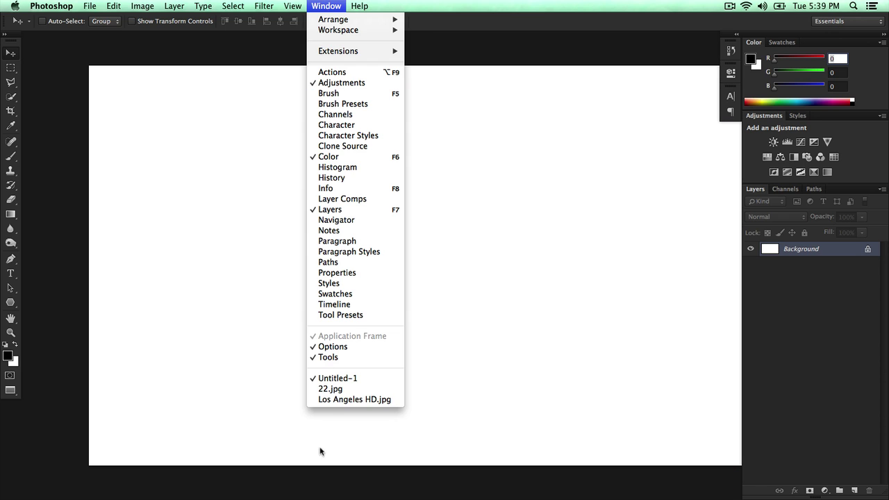
pyautogui.click(337, 393)
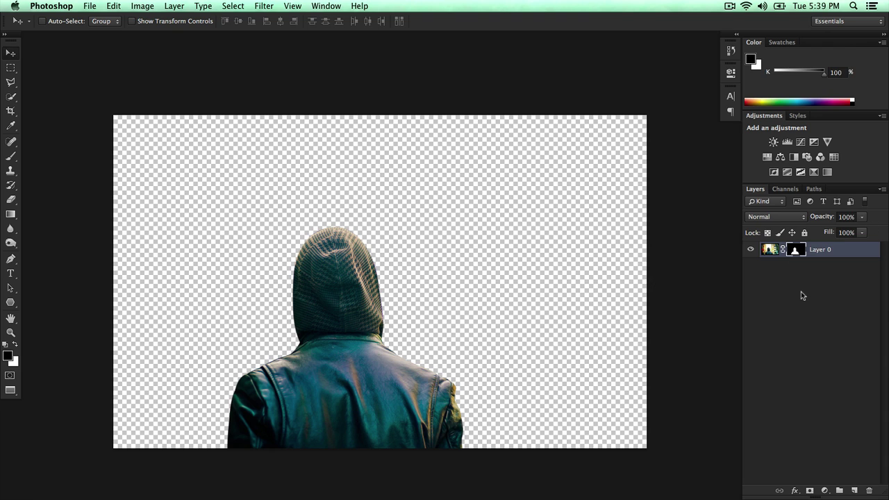
# Step: Load the hooded man's outline as a selection from the Layer 0 thumbnail
pyautogui.click(770, 250)
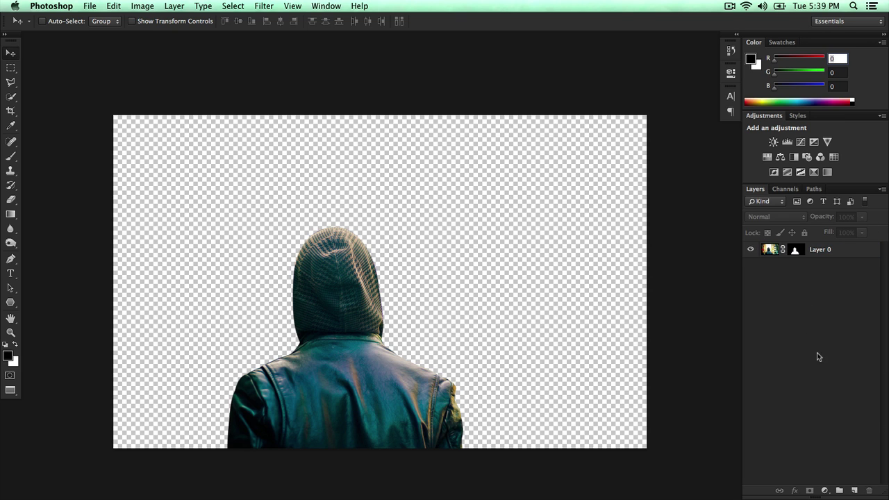
pyautogui.keyDown('super'); pyautogui.click(795, 251); pyautogui.keyUp('super')
pyautogui.press('super+d')
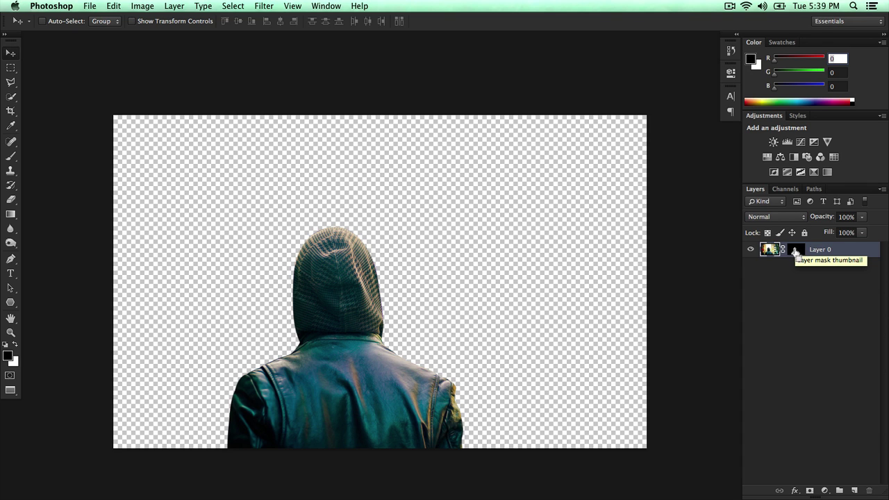
pyautogui.moveTo(795, 253); pyautogui.dragTo(797, 253)
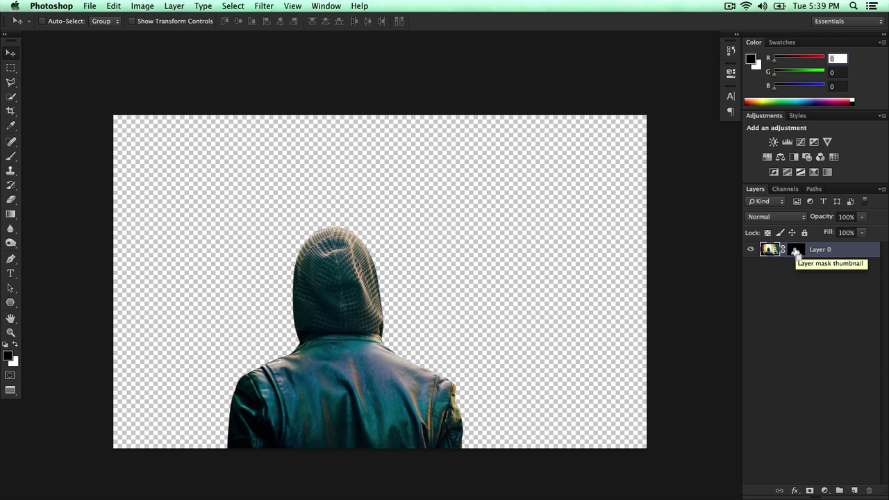
pyautogui.keyDown('super'); pyautogui.click(770, 249); pyautogui.keyUp('super')
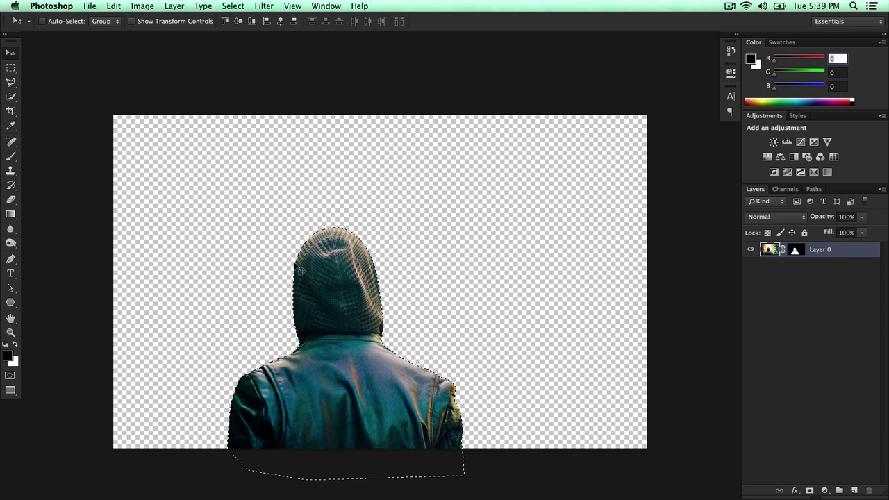
# Step: Switch to the Los Angeles HD.jpg street photo document
pyautogui.click(332, 5)
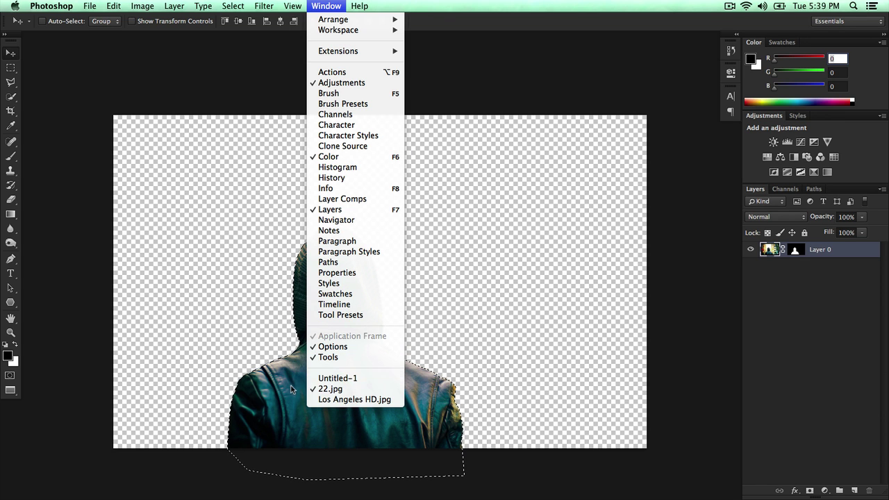
pyautogui.click(49, 380)
pyautogui.click(330, 6)
pyautogui.click(361, 400)
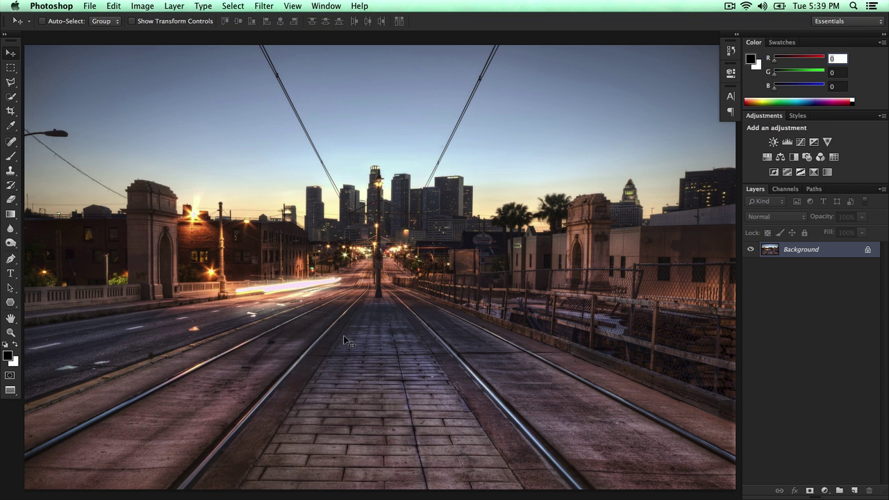
# Step: Paste the hooded figure as a new layer and place it right of the tracks
pyautogui.press('super+v')
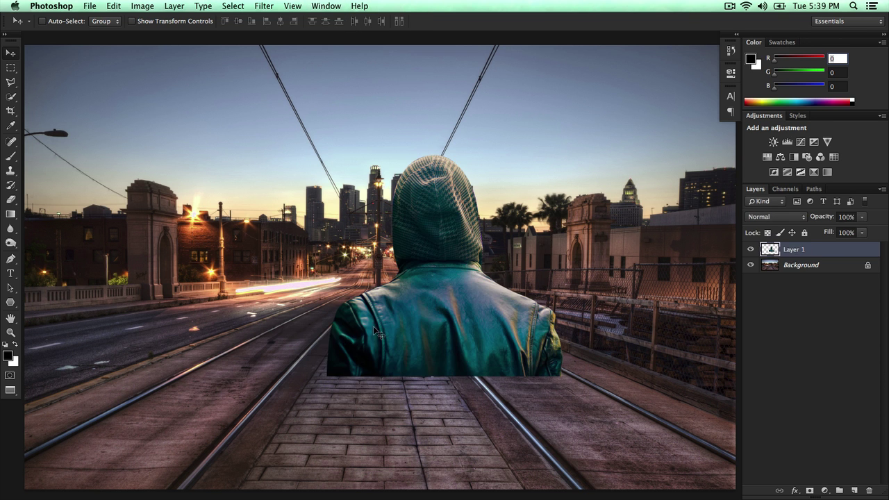
pyautogui.press('super+minus')
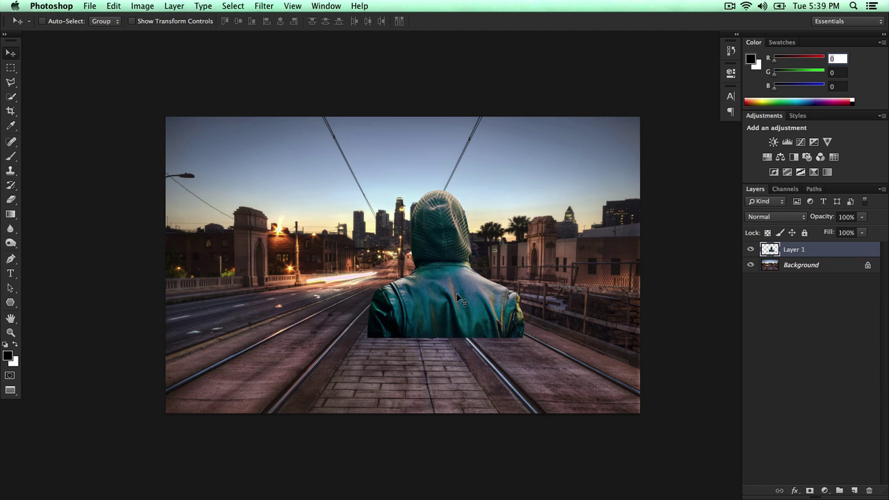
pyautogui.moveTo(450, 263); pyautogui.dragTo(410, 344)
pyautogui.moveTo(413, 308); pyautogui.dragTo(392, 308)
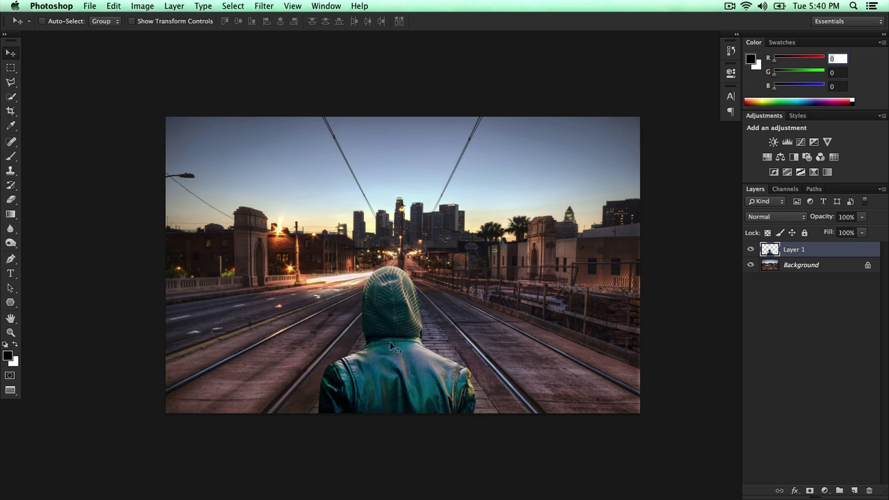
pyautogui.moveTo(392, 370); pyautogui.dragTo(539, 367)
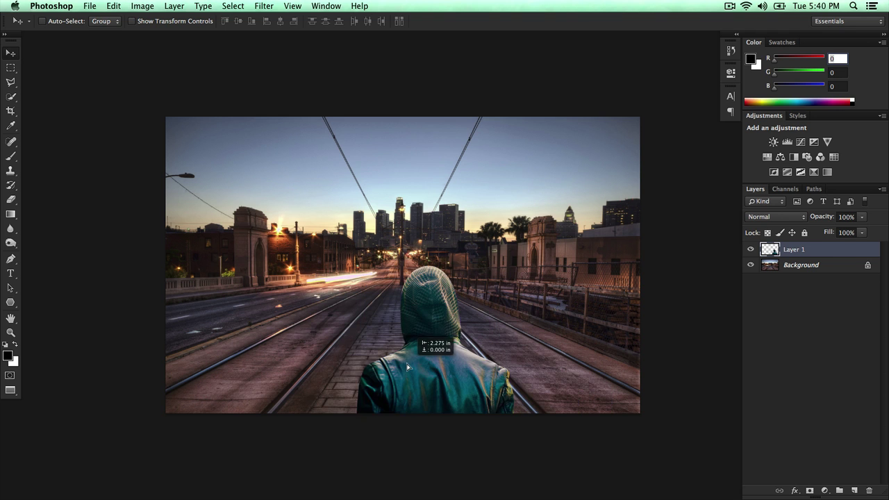
pyautogui.moveTo(406, 366); pyautogui.dragTo(581, 380)
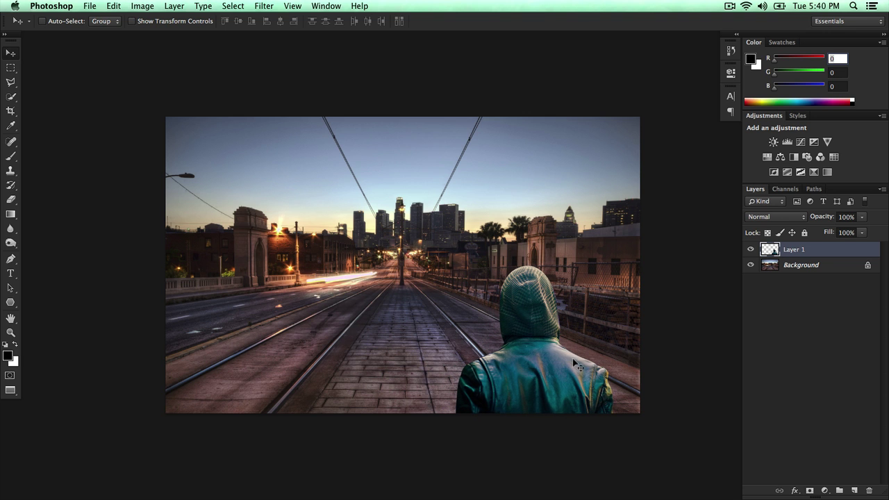
# Step: Scale the hooded figure layer to 75% with Free Transform
pyautogui.press('super+t')
pyautogui.moveTo(614, 265)
pyautogui.mouseDown()
pyautogui.moveTo(547, 322)
pyautogui.moveTo(660, 225)
pyautogui.moveTo(623, 254)
pyautogui.mouseUp()
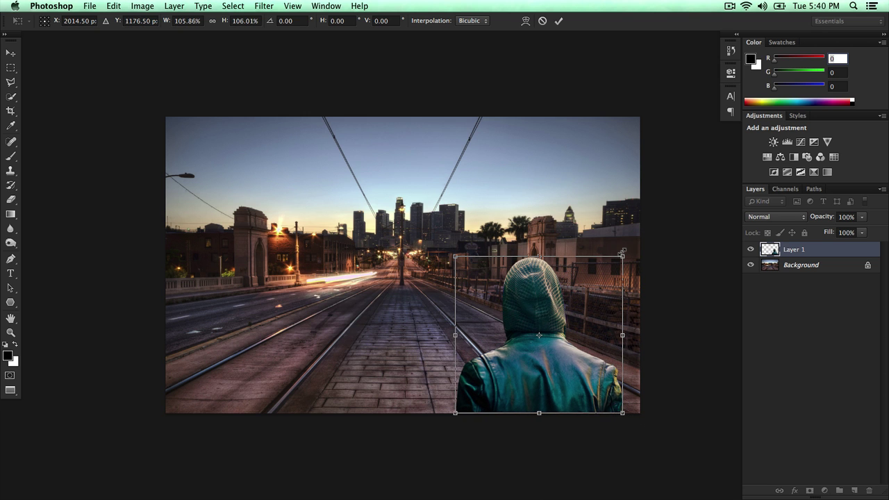
pyautogui.press('Return')
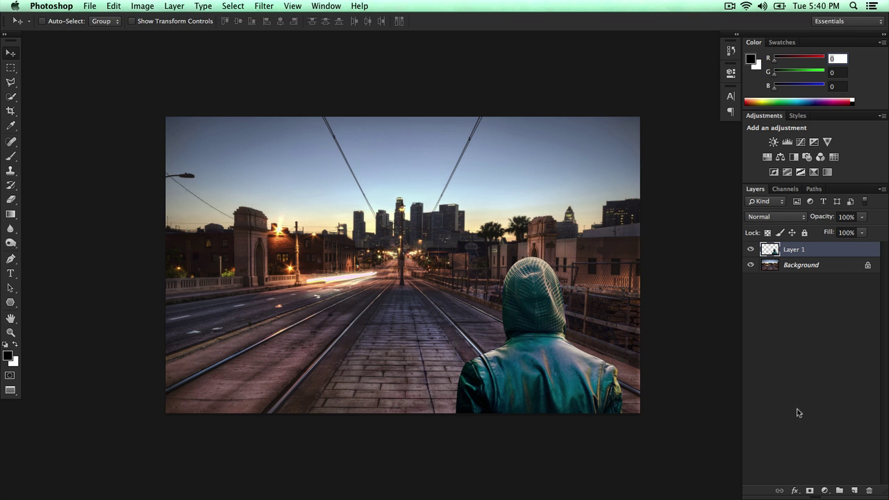
# Step: Add a Curves adjustment layer above the hooded man layer
pyautogui.click(796, 490)
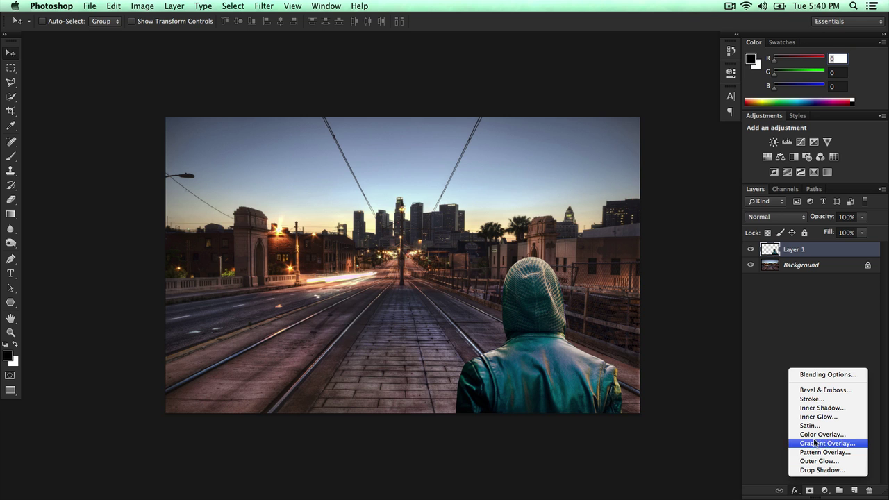
pyautogui.click(765, 281)
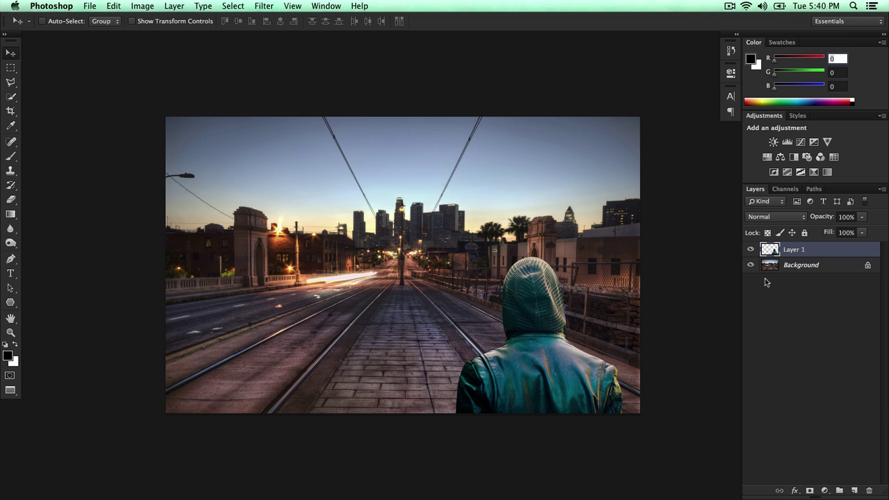
pyautogui.click(825, 490)
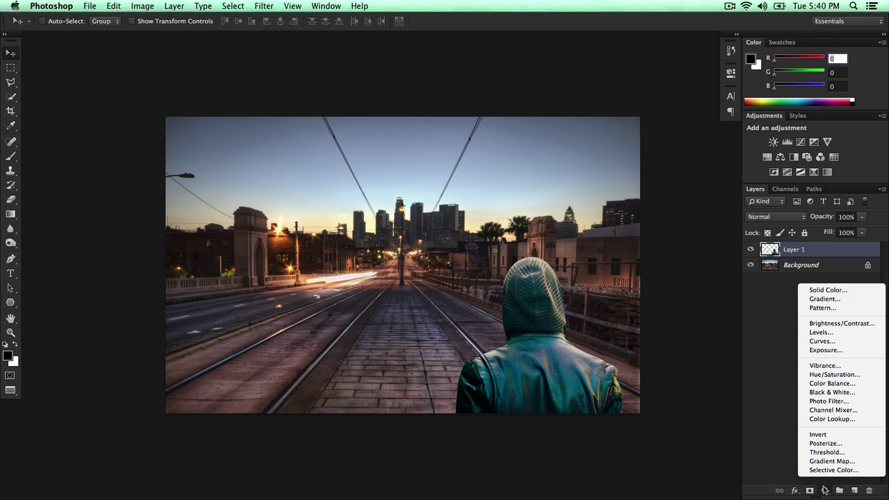
pyautogui.click(835, 342)
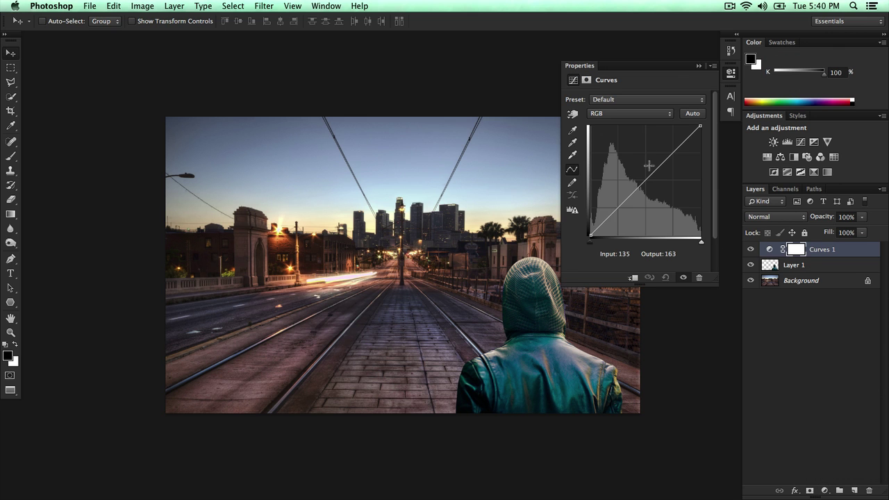
# Step: Reshape the curve with midtone and highlight points, lifted shadows, and inward black and white inputs
pyautogui.moveTo(629, 200)
pyautogui.mouseDown()
pyautogui.moveTo(632, 184)
pyautogui.moveTo(637, 193)
pyautogui.mouseUp()
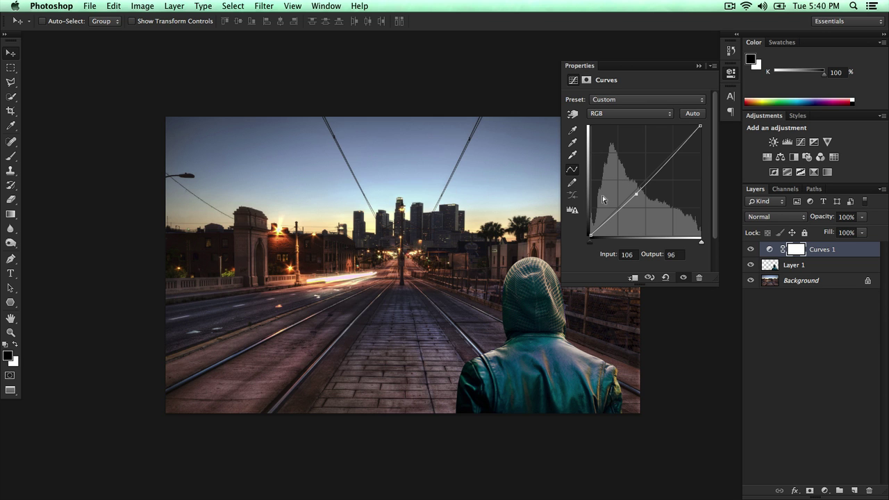
pyautogui.moveTo(590, 236); pyautogui.dragTo(591, 220)
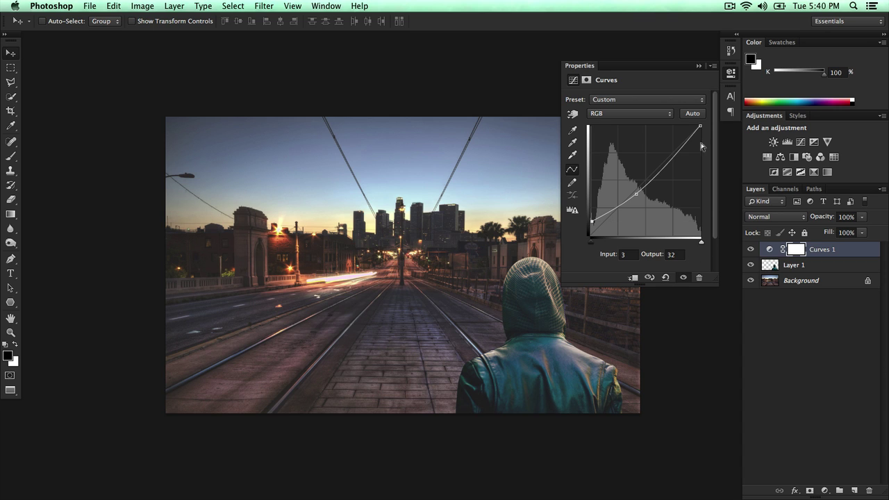
pyautogui.moveTo(701, 126); pyautogui.dragTo(706, 99)
pyautogui.moveTo(590, 244); pyautogui.dragTo(602, 240)
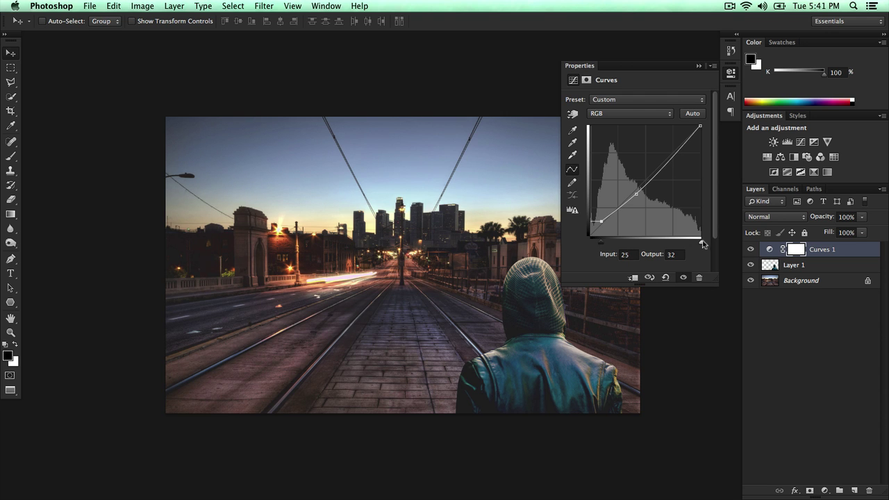
pyautogui.moveTo(703, 243)
pyautogui.mouseDown()
pyautogui.moveTo(686, 243)
pyautogui.moveTo(698, 244)
pyautogui.mouseUp()
pyautogui.moveTo(668, 158)
pyautogui.mouseDown()
pyautogui.moveTo(674, 152)
pyautogui.moveTo(675, 161)
pyautogui.moveTo(676, 150)
pyautogui.mouseUp()
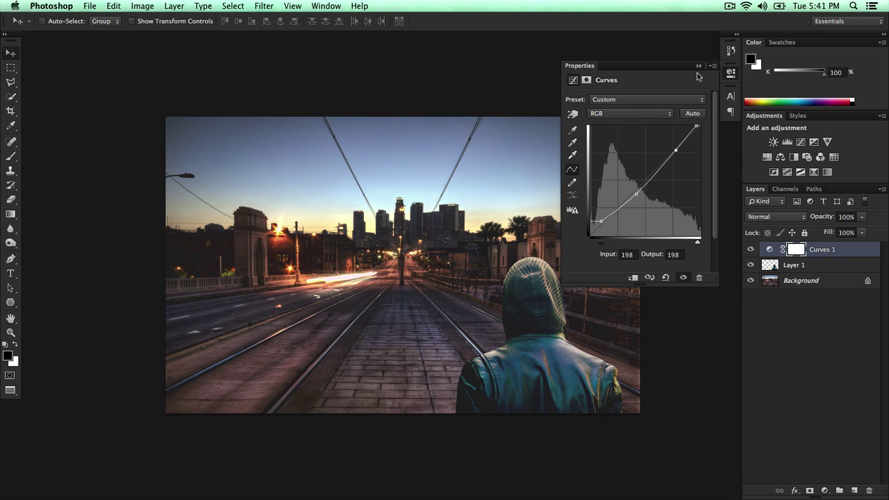
pyautogui.click(699, 66)
pyautogui.click(826, 490)
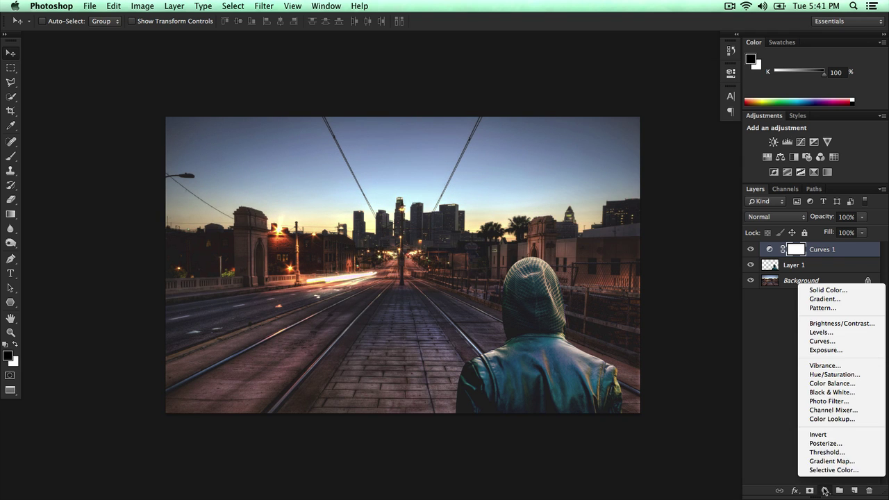
# Step: Add a Levels adjustment layer with input levels 13, 1.15 and 216
pyautogui.click(837, 332)
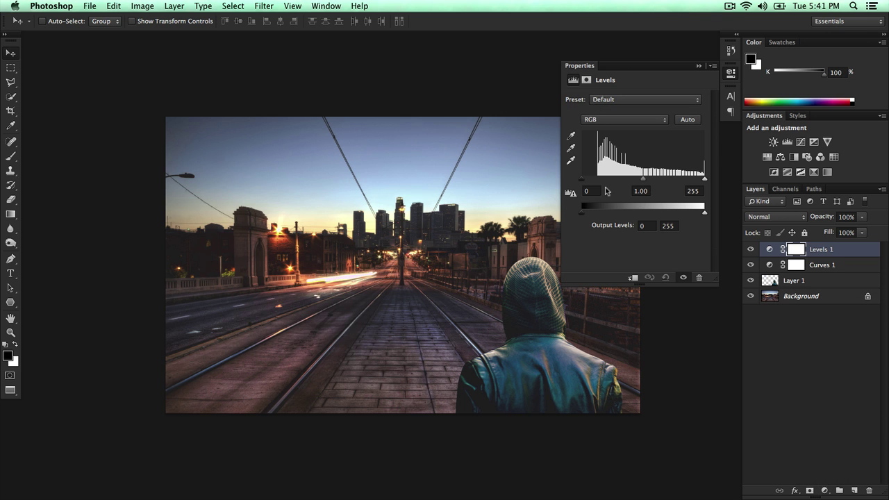
pyautogui.moveTo(583, 178); pyautogui.dragTo(588, 181)
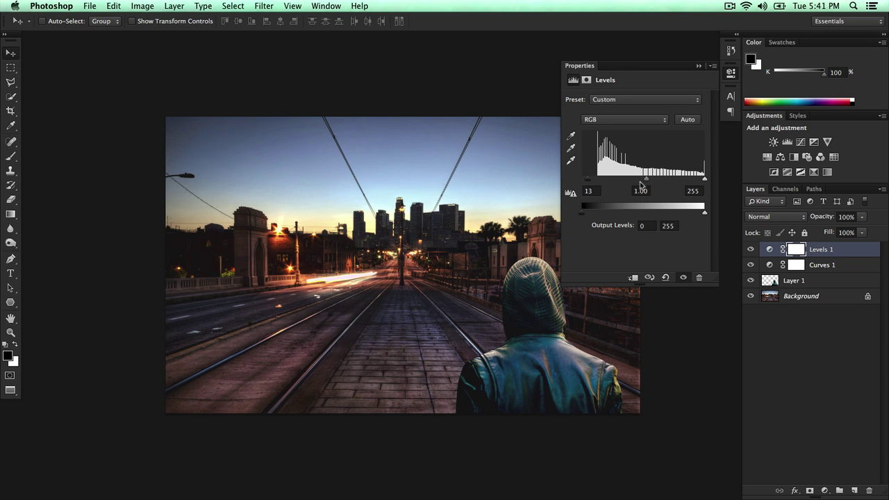
pyautogui.moveTo(646, 180); pyautogui.dragTo(635, 182)
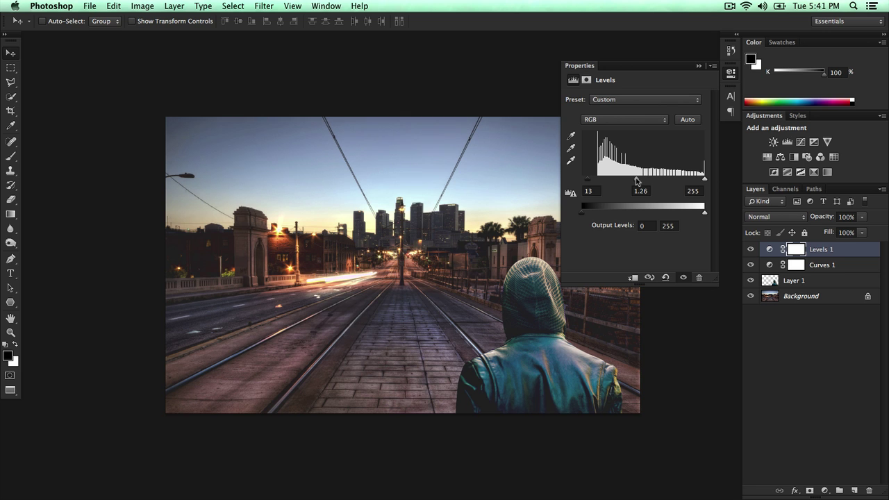
pyautogui.moveTo(638, 181)
pyautogui.mouseDown()
pyautogui.moveTo(662, 181)
pyautogui.moveTo(640, 179)
pyautogui.mouseUp()
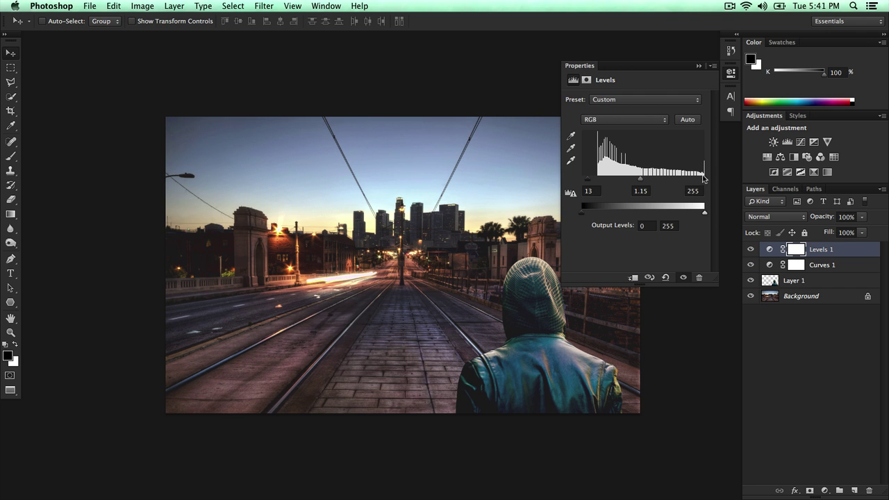
pyautogui.moveTo(704, 179)
pyautogui.mouseDown()
pyautogui.moveTo(685, 181)
pyautogui.moveTo(693, 180)
pyautogui.mouseUp()
pyautogui.click(699, 65)
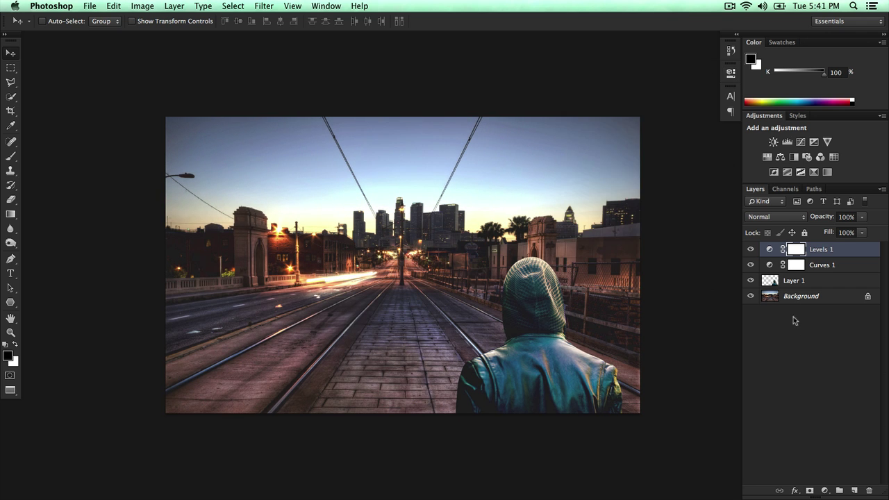
# Step: Add a Brightness/Contrast layer directly above Layer 1 with brightness −5 and contrast −1
pyautogui.click(772, 281)
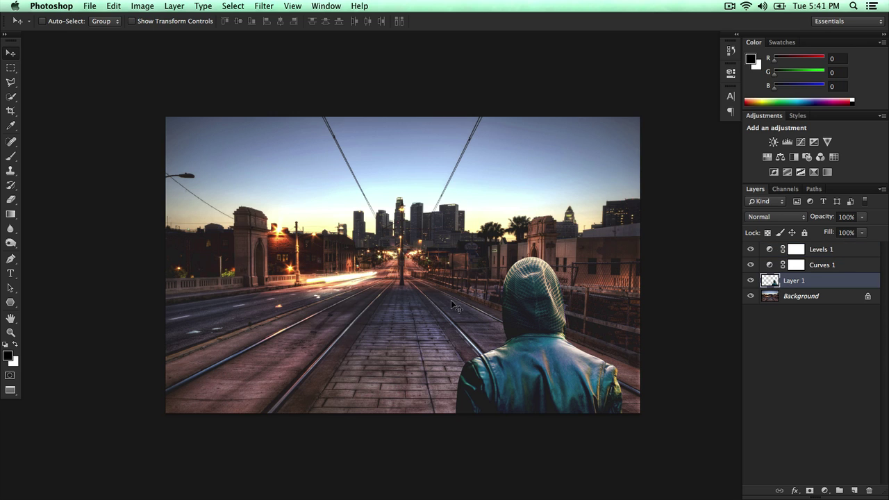
pyautogui.click(826, 490)
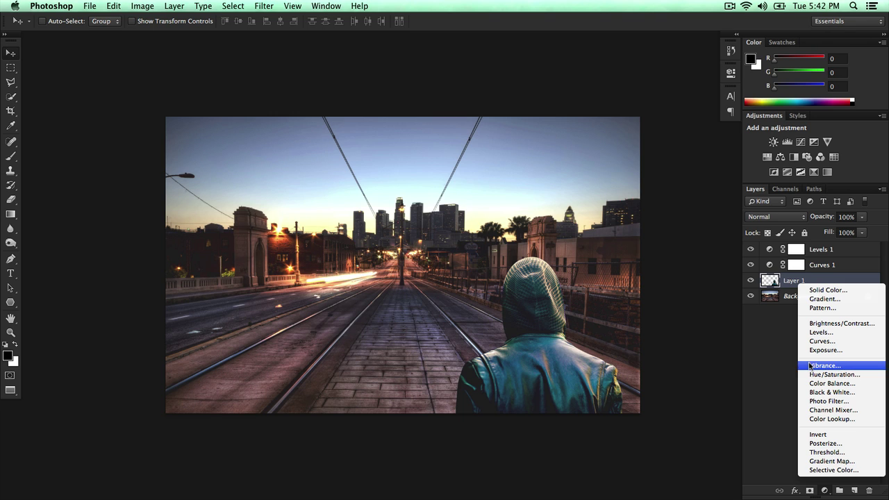
pyautogui.click(830, 324)
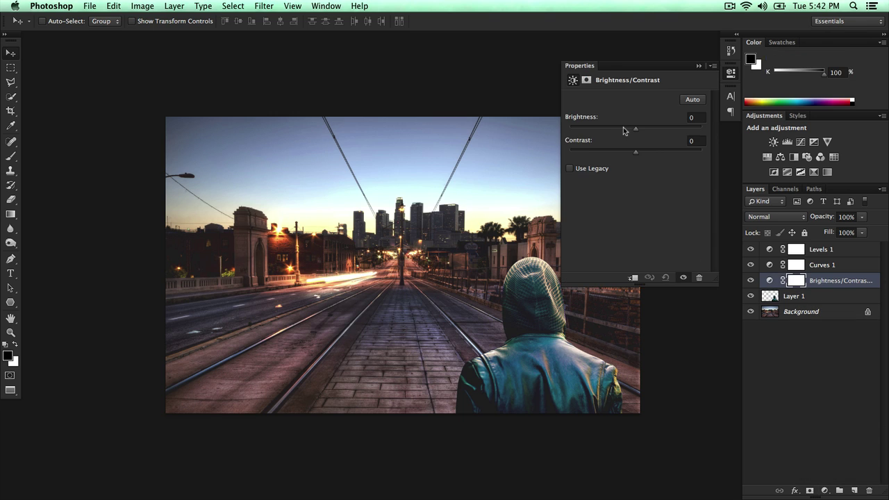
pyautogui.moveTo(636, 130)
pyautogui.mouseDown()
pyautogui.moveTo(645, 130)
pyautogui.moveTo(618, 130)
pyautogui.moveTo(643, 132)
pyautogui.moveTo(631, 131)
pyautogui.moveTo(649, 152)
pyautogui.moveTo(623, 153)
pyautogui.moveTo(654, 152)
pyautogui.moveTo(635, 148)
pyautogui.mouseUp()
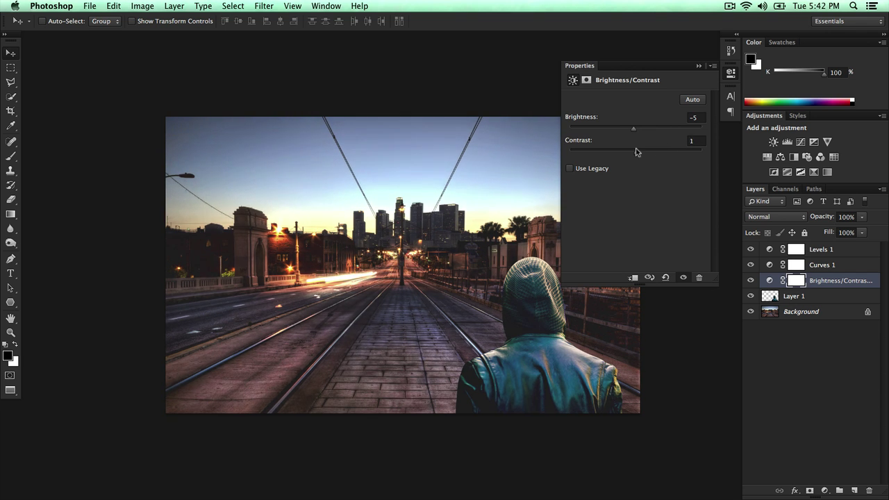
pyautogui.click(699, 66)
# Step: Attempt Free Transform on the adjustment layer and dismiss the resulting error
pyautogui.moveTo(569, 200); pyautogui.dragTo(541, 201)
pyautogui.press('super+minus')
pyautogui.press('super+minus')
pyautogui.press('super+minus')
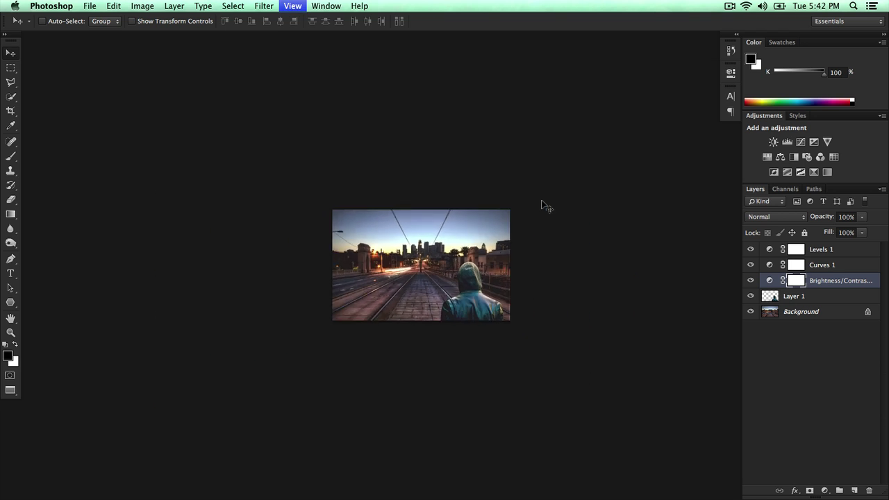
pyautogui.press('super+plus')
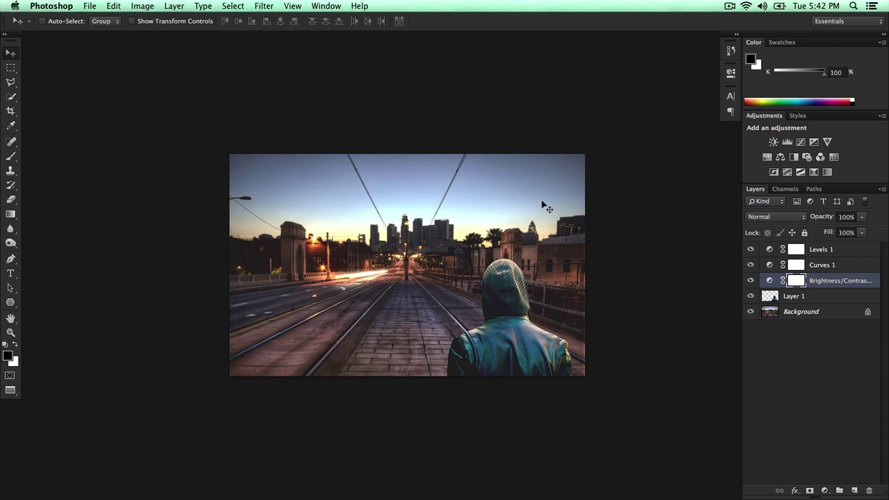
pyautogui.press('super+minus')
pyautogui.press('super+plus')
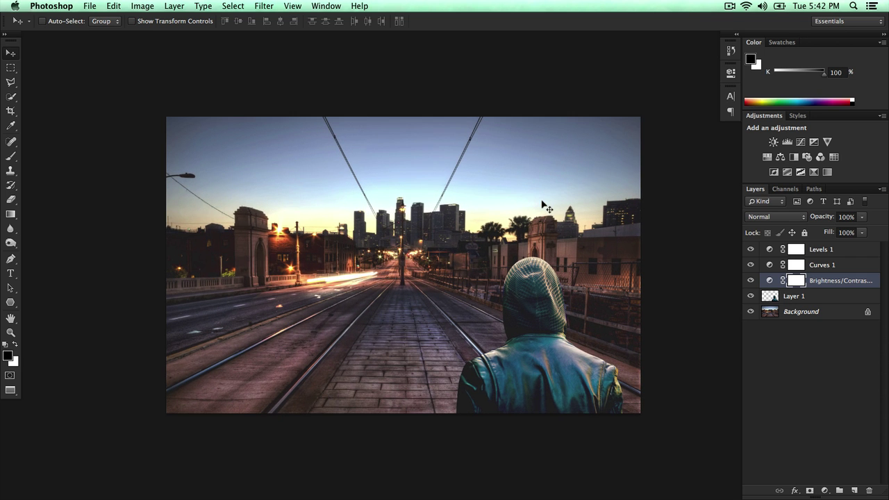
pyautogui.press('super+t')
pyautogui.click(528, 227)
# Step: Scale the hooded man on Layer 1 to about 85% and centre him on the tracks
pyautogui.click(793, 298)
pyautogui.press('super+t')
pyautogui.moveTo(507, 283)
pyautogui.mouseDown()
pyautogui.moveTo(527, 284)
pyautogui.moveTo(508, 284)
pyautogui.mouseUp()
pyautogui.moveTo(459, 257); pyautogui.dragTo(488, 281)
pyautogui.press('Return')
pyautogui.moveTo(542, 343); pyautogui.dragTo(414, 384)
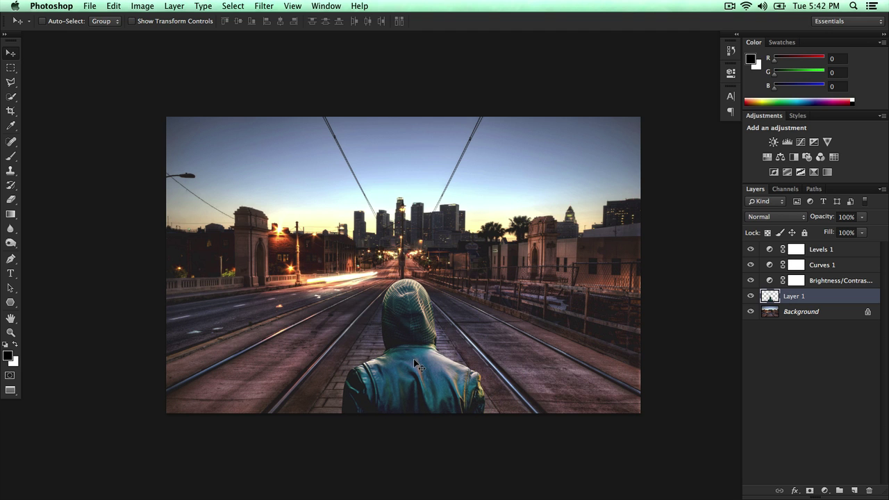